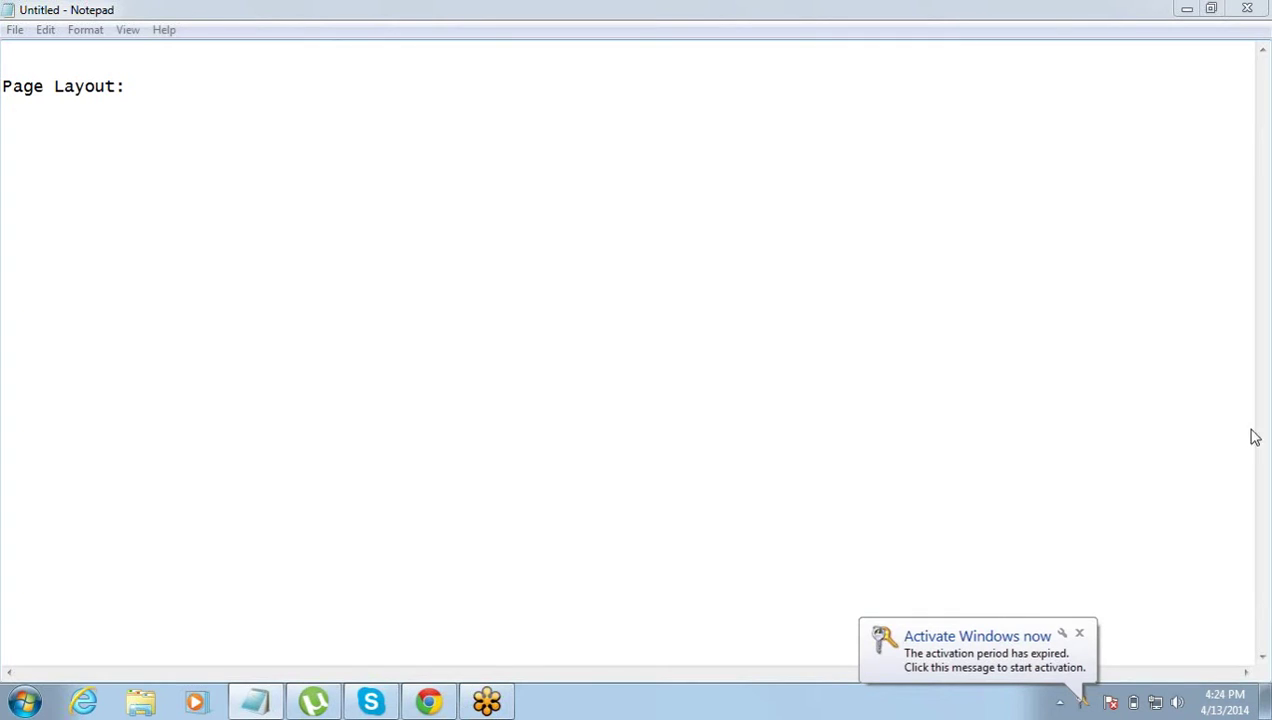
Add 'Visualforce:' and 'APEX:' lines below Page Layout: in the Notepad notes
{"action": "left_click", "coordinate": [1079, 637]}
{"action": "left_click", "coordinate": [244, 71]}
{"action": "key", "text": "Return"}
{"action": "type", "text": "Vi"}
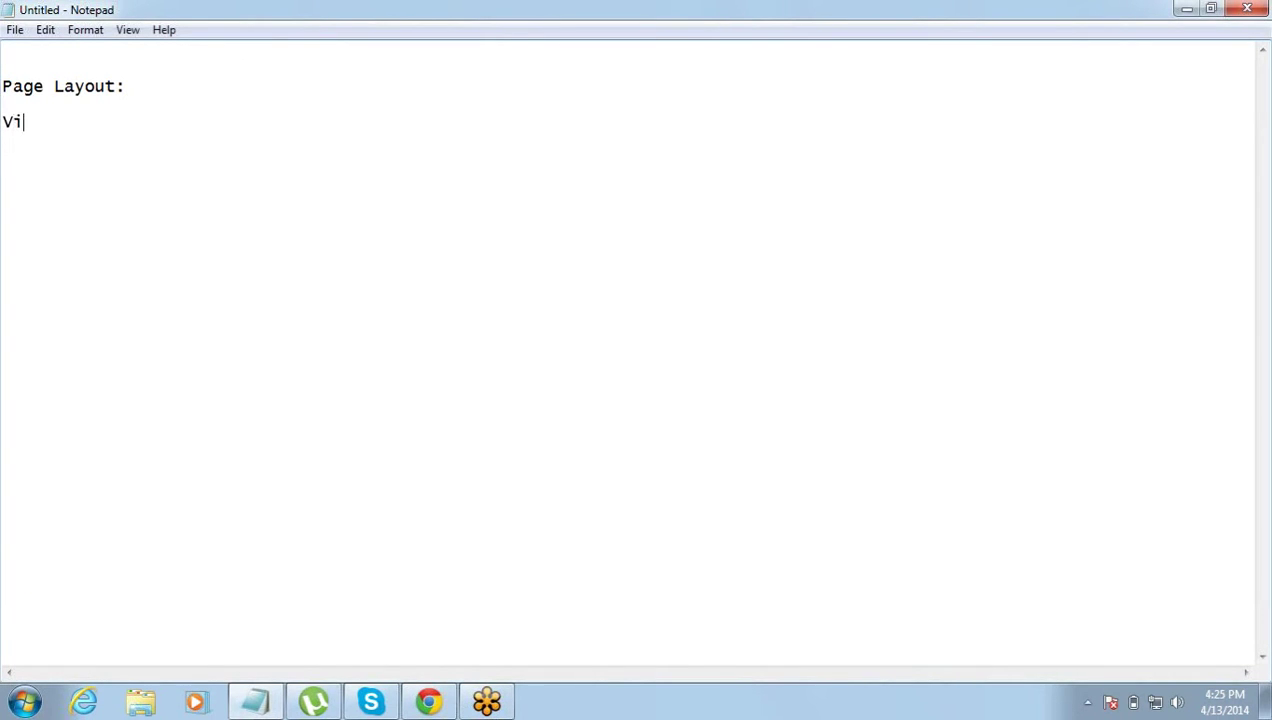
{"action": "type", "text": "sualforce:"}
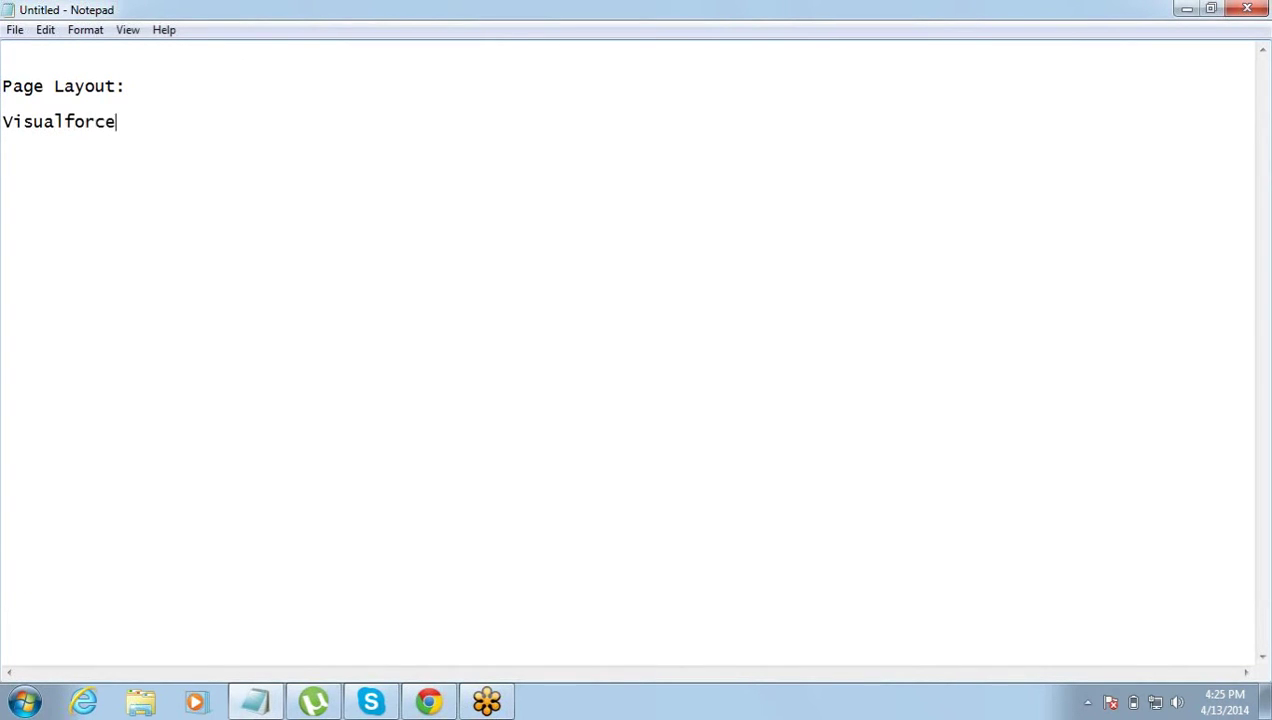
{"action": "key", "text": "Return"}
{"action": "type", "text": "APEX:"}
After 'Visualforce:', add the note 'similar to HTML... weschools.com ...'
{"action": "key", "text": "shift+Up"}
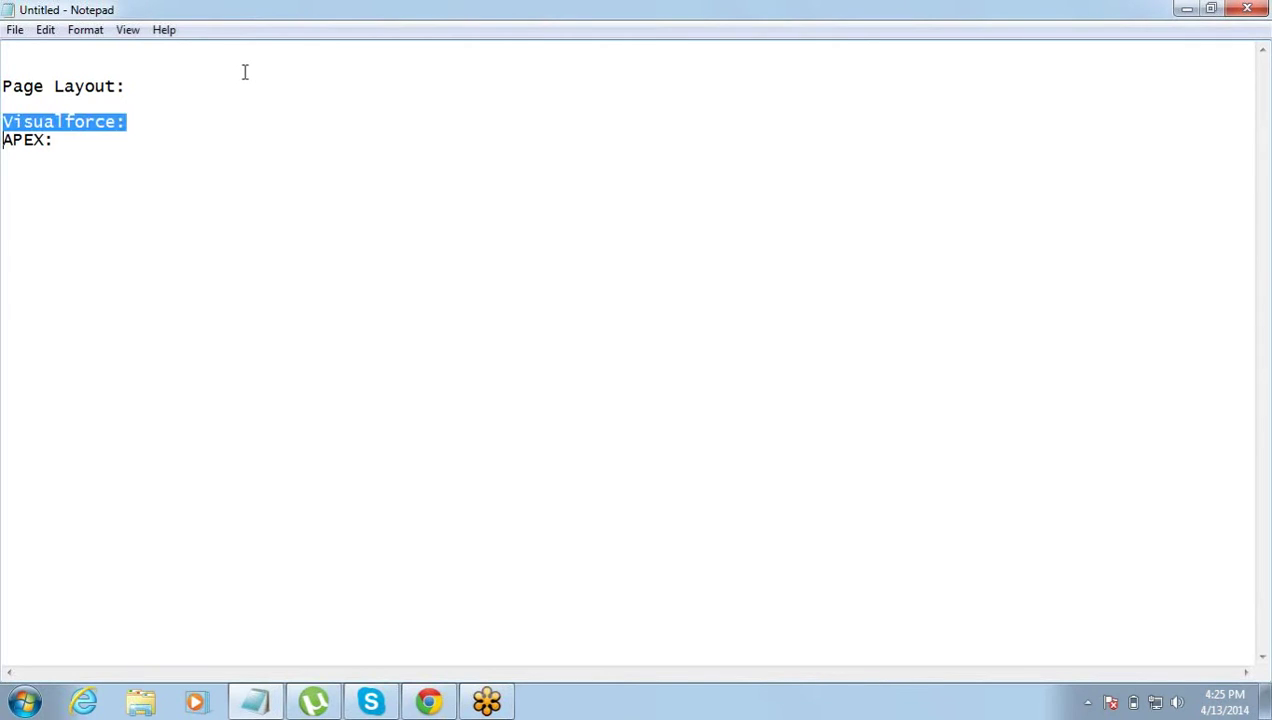
{"action": "key", "text": "shift+Down"}
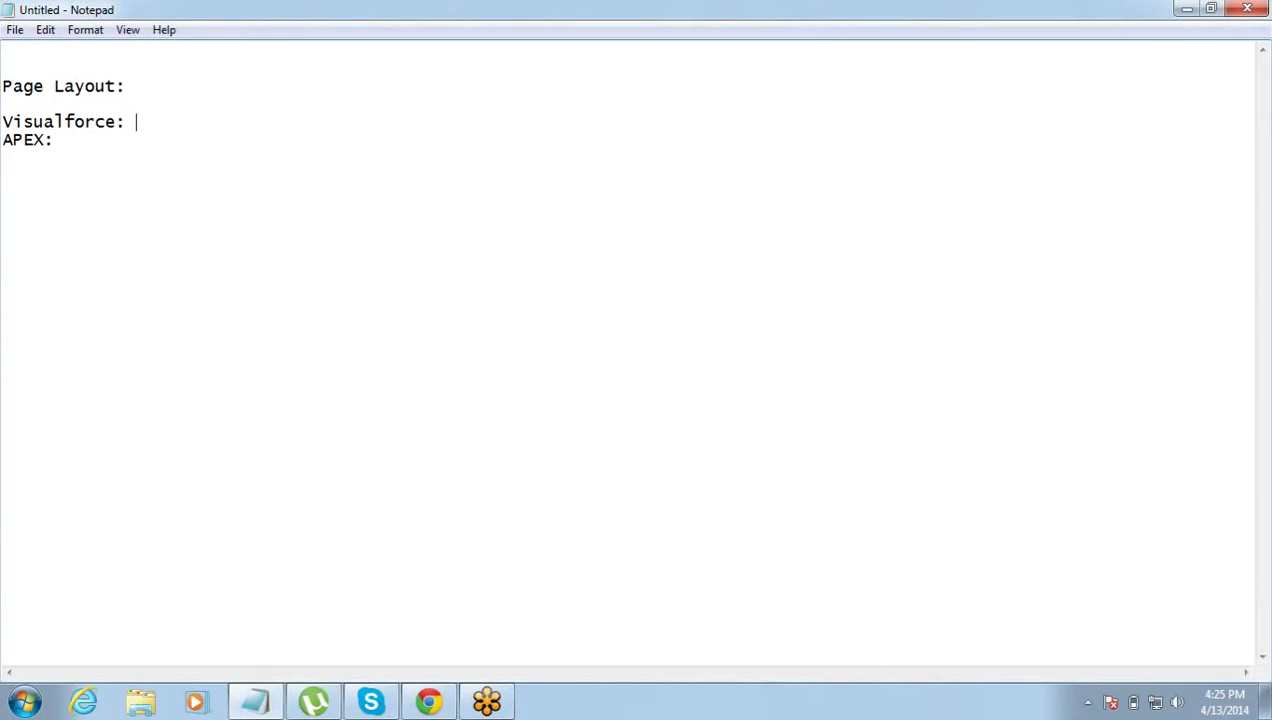
{"action": "type", "text": "similar to "}
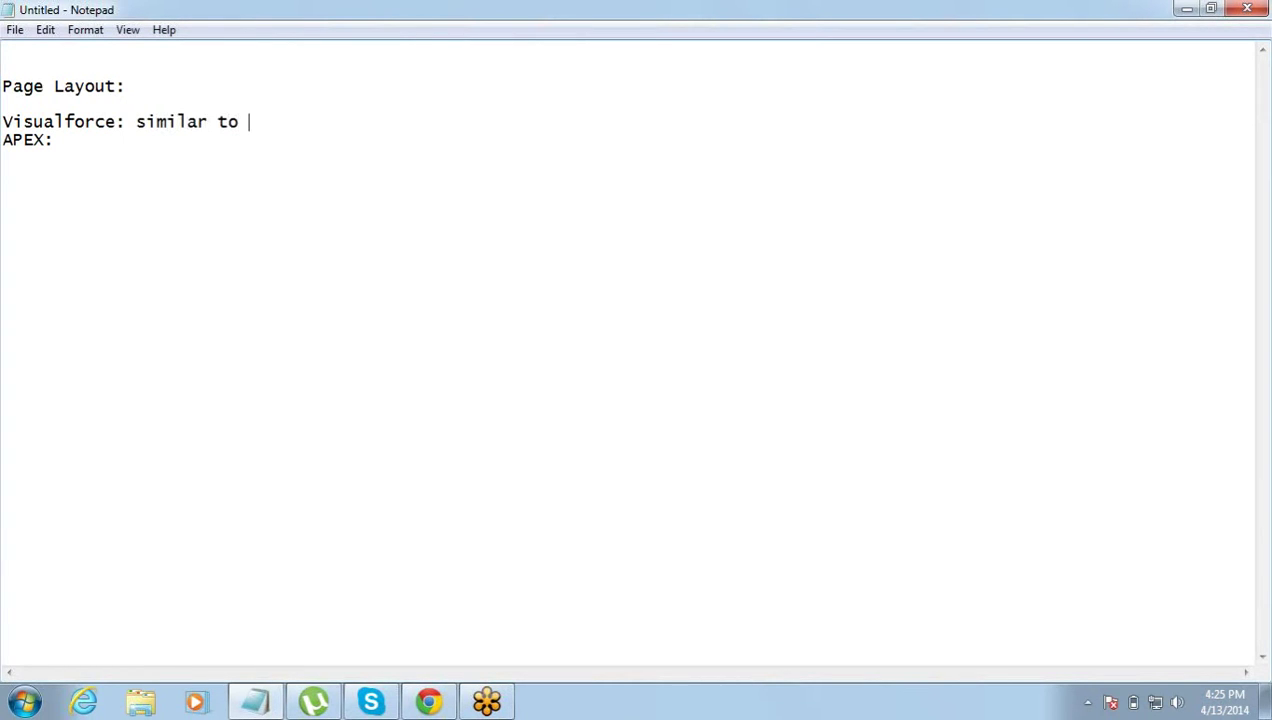
{"action": "type", "text": "HTML..."}
{"action": "type", "text": "weschools.com"}
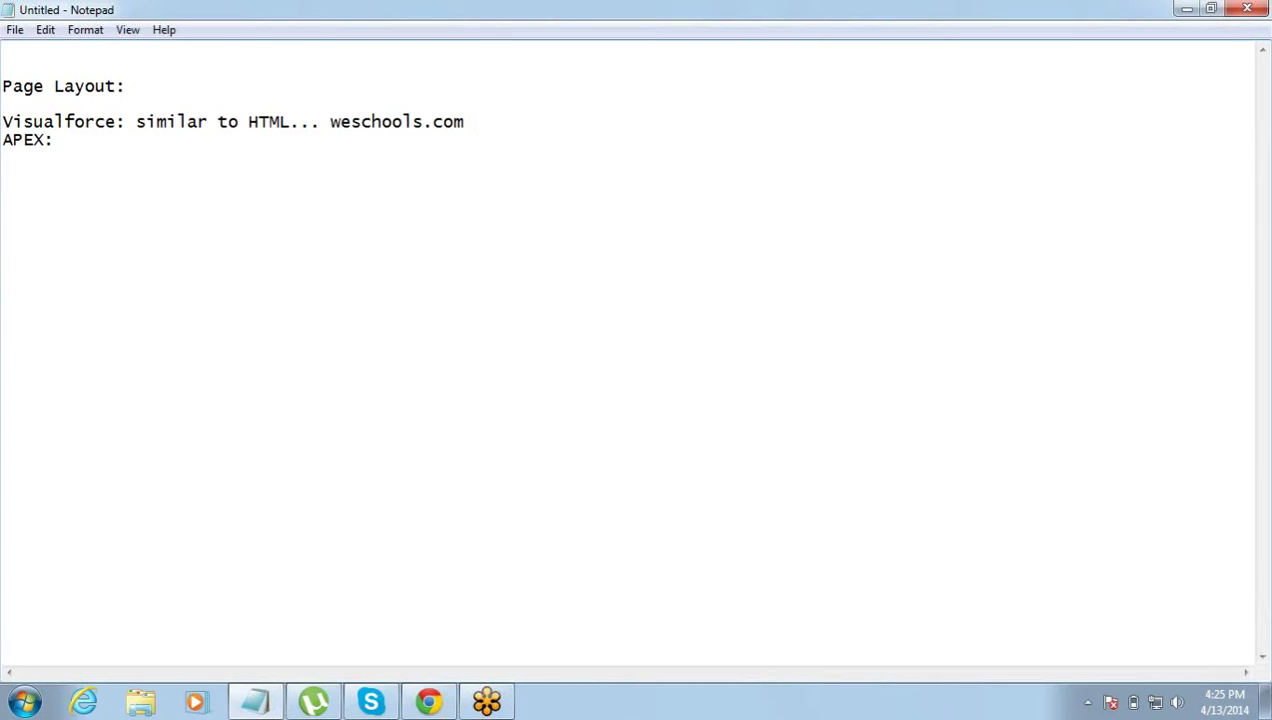
{"action": "type", "text": "..."}
{"action": "key", "text": "ctrl+Left"}
{"action": "key", "text": "ctrl+Left"}
Correct 'weschools.com' to 'w3schools.com' in the Visualforce note
{"action": "key", "text": "Right"}
{"action": "key", "text": "shift+Right"}
{"action": "type", "text": "3"}
{"action": "left_click", "coordinate": [514, 121]}
Add the example line '<b> Hello </b>' below APEX:
{"action": "key", "text": "Down"}
{"action": "key", "text": "Down"}
{"action": "type", "text": "<b>"}
{"action": "key", "text": "BackSpace"}
{"action": "key", "text": "BackSpace"}
{"action": "key", "text": "BackSpace"}
{"action": "key", "text": "BackSpace"}
{"action": "type", "text": "<b> J"}
{"action": "key", "text": "BackSpace"}
{"action": "type", "text": "Hello </b>"}
Change both b tags to i so the example reads '<i> Hello </i>'
{"action": "key", "text": "ctrl+shift+Left"}
{"action": "key", "text": "ctrl+shift+Left"}
{"action": "key", "text": "ctrl+shift+Left"}
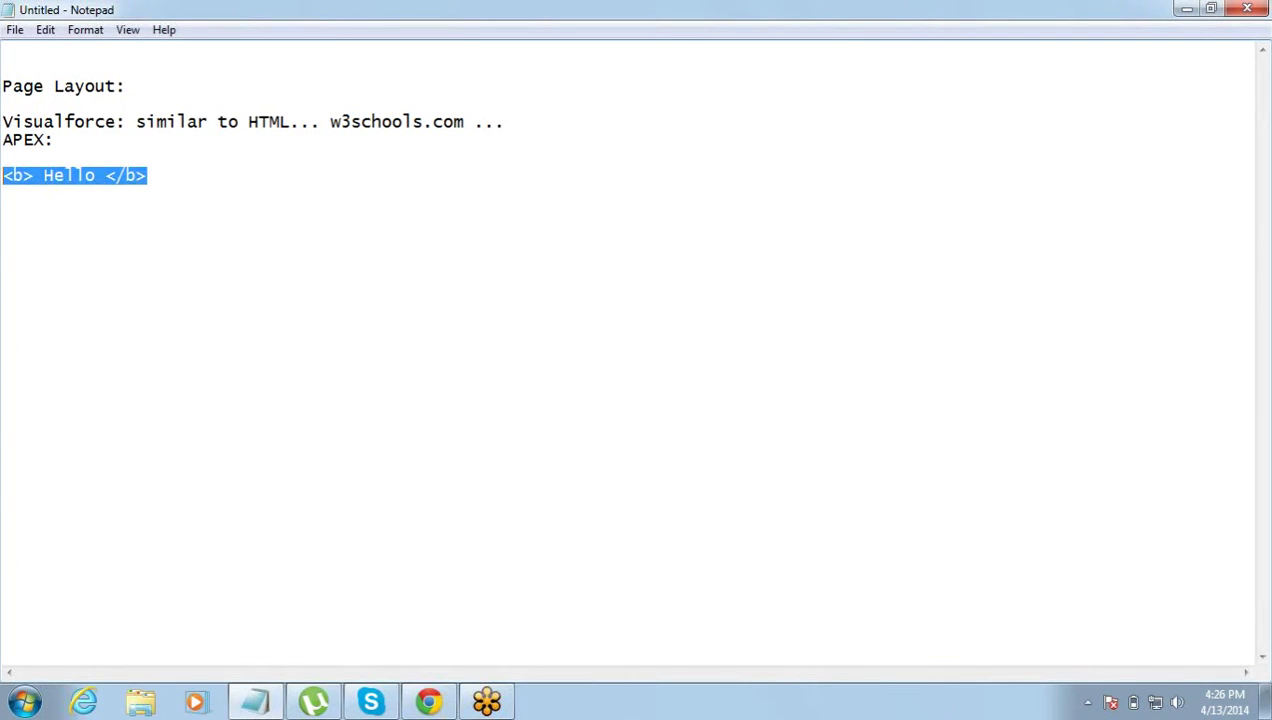
{"action": "key", "text": "Left"}
{"action": "key", "text": "Right"}
{"action": "key", "text": "Right"}
{"action": "key", "text": "Right"}
{"action": "key", "text": "Right"}
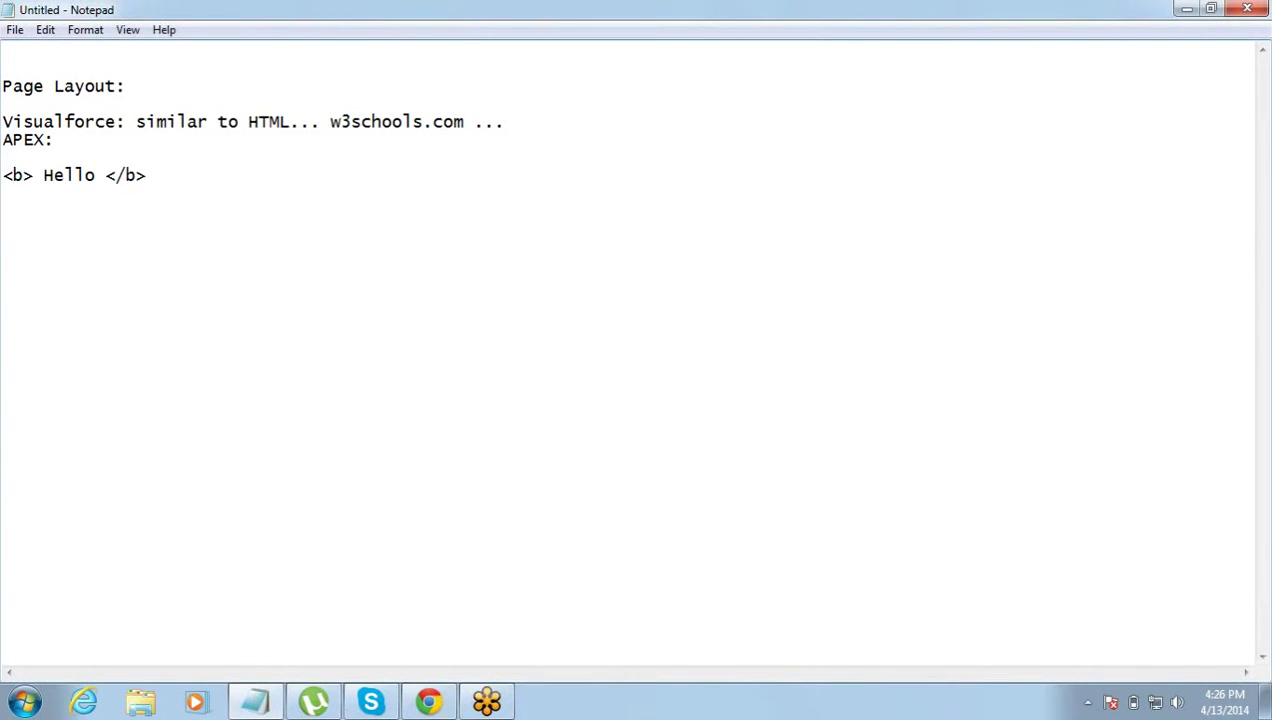
{"action": "key", "text": "ctrl+shift+Right"}
{"action": "key", "text": "shift+Left"}
{"action": "key", "text": "Left"}
{"action": "key", "text": "Left"}
{"action": "key", "text": "Left"}
{"action": "key", "text": "Left"}
{"action": "key", "text": "Left"}
{"action": "key", "text": "Left"}
{"action": "key", "text": "Left"}
{"action": "key", "text": "shift+Left"}
{"action": "type", "text": "i"}
{"action": "key", "text": "End"}
{"action": "key", "text": "Left"}
{"action": "key", "text": "shift+Left"}
{"action": "type", "text": "i"}
Load w3schools.com in a new Chrome tab beside the Salesforce page
{"action": "left_click", "coordinate": [437, 708]}
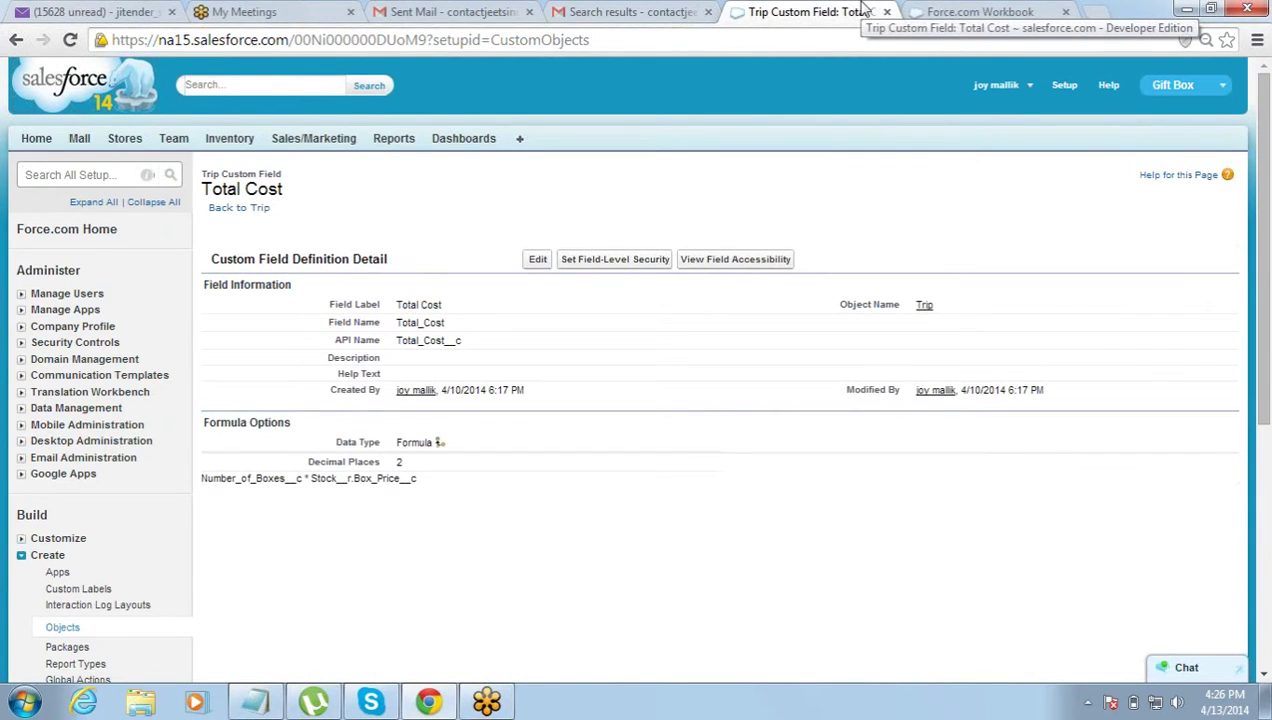
{"action": "left_click", "coordinate": [1093, 12]}
{"action": "type", "text": "w3schools"}
{"action": "key", "text": "Return"}
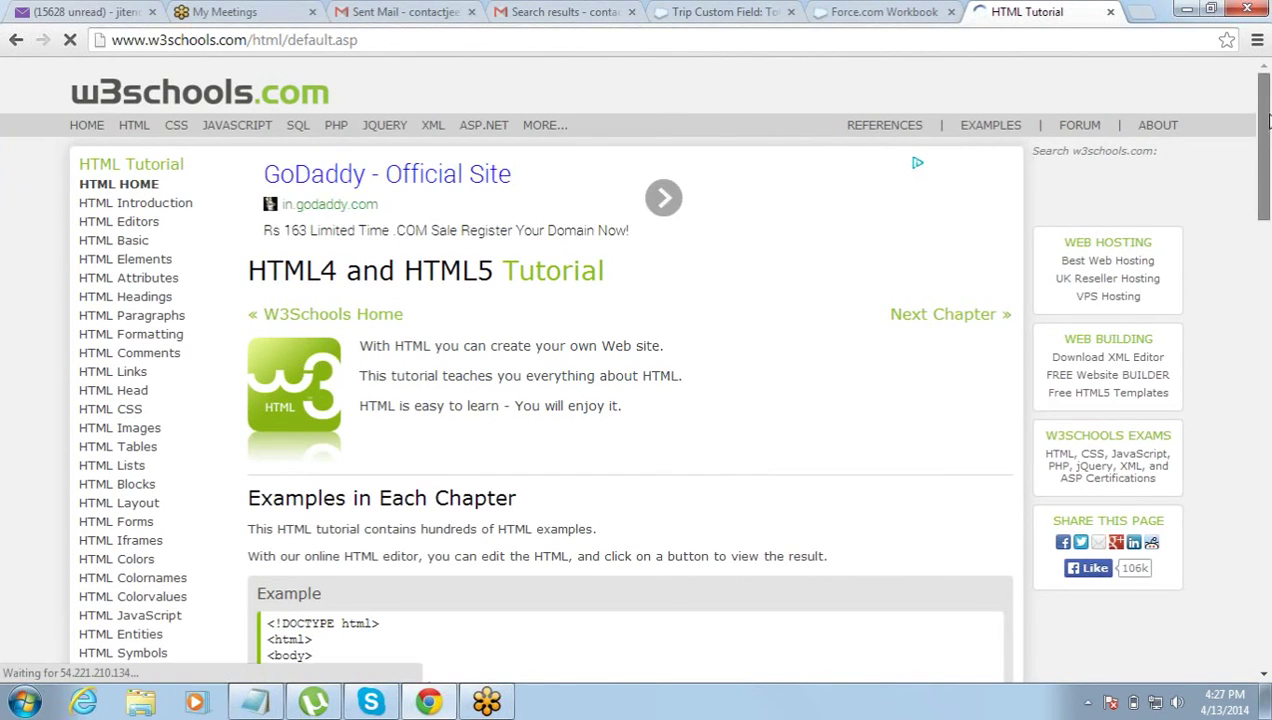
Leave W3Schools for the Force.com Workbook page, then bring Notepad forward
{"action": "left_click_drag", "start_coordinate": [1259, 125], "coordinate": [873, 8]}
{"action": "left_click", "coordinate": [873, 10]}
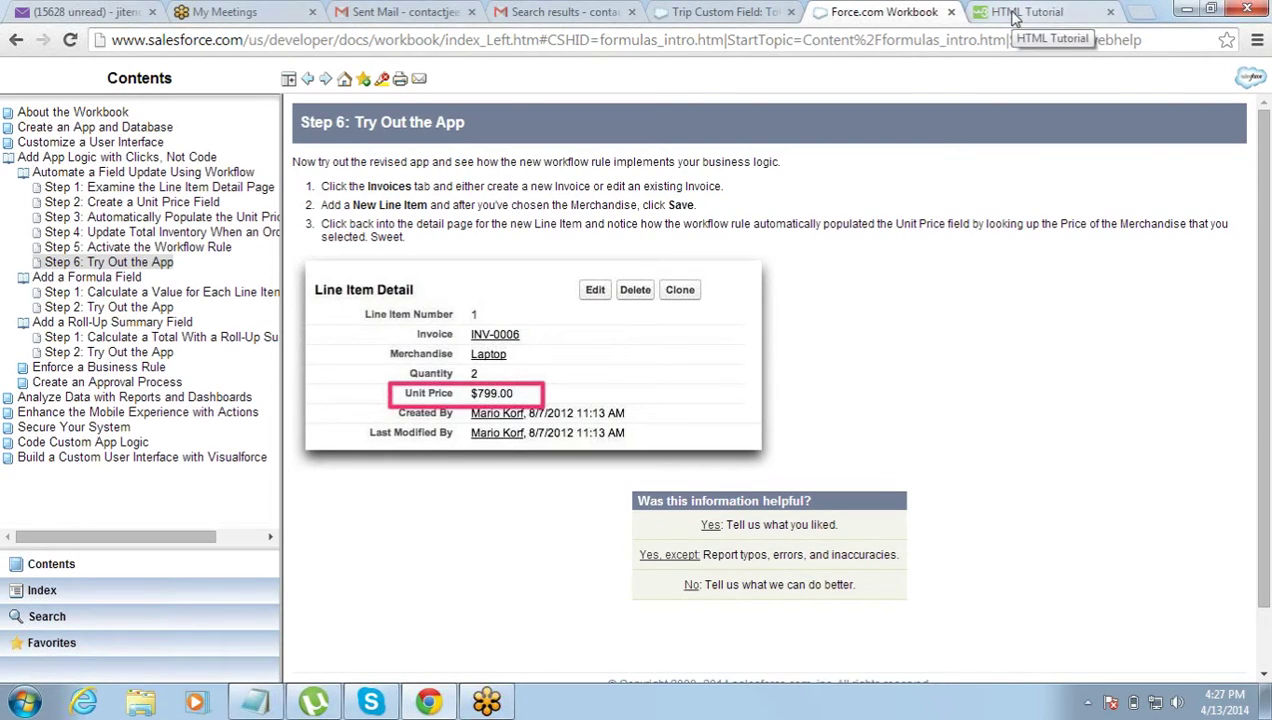
{"action": "left_click", "coordinate": [258, 704]}
Add the heading 'Visualforce Tags' below the '<i> Hello </i>' example
{"action": "key", "text": "Return"}
{"action": "key", "text": "Return"}
{"action": "type", "text": "Visualforce Tags:"}
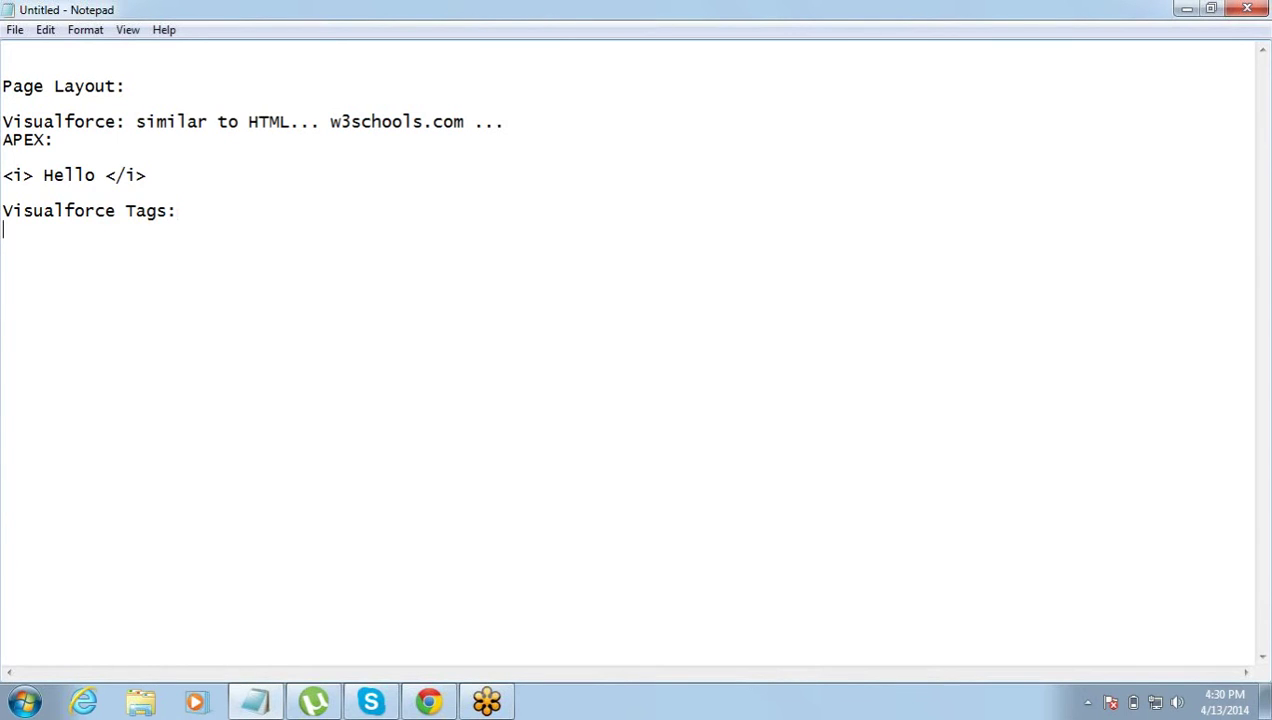
Add lines 'Designing custom pages' and 'Create a VF Page' below Visualforce Tags:
{"action": "key", "text": "Return"}
{"action": "type", "text": "Designing custo"}
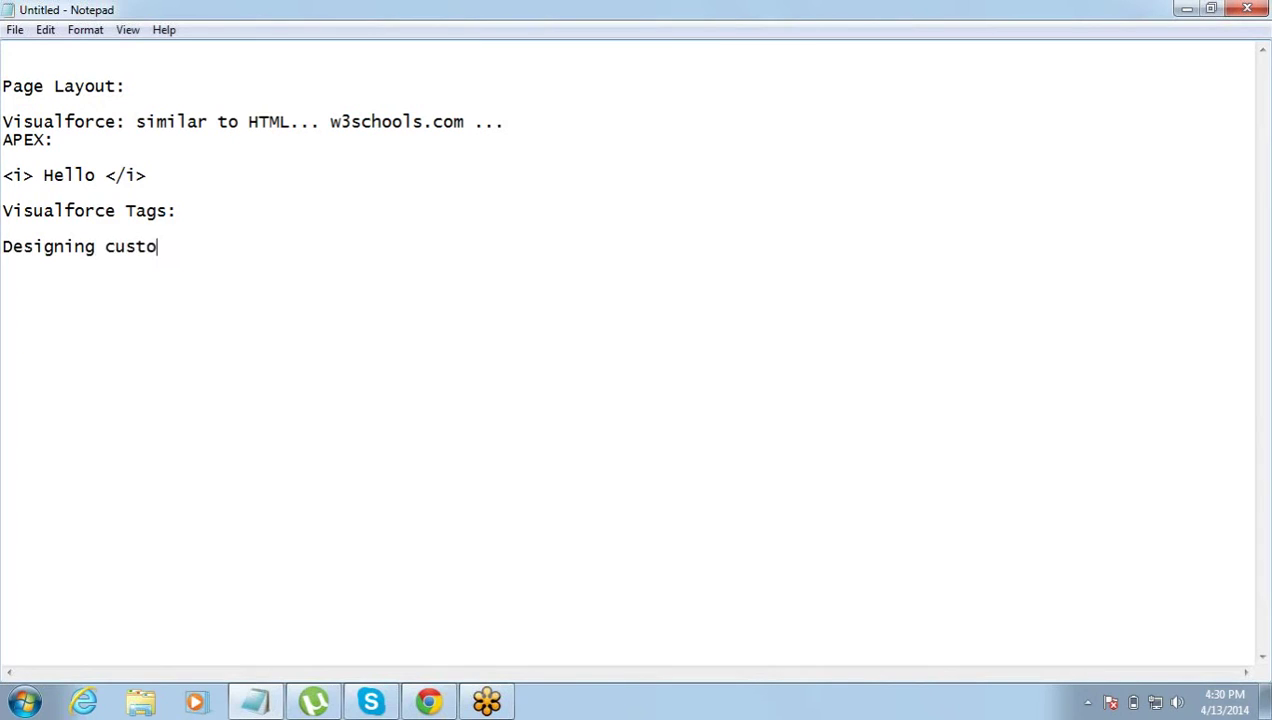
{"action": "type", "text": "m ages"}
{"action": "left_click", "coordinate": [176, 246]}
{"action": "type", "text": "pages"}
{"action": "key", "text": "End"}
{"action": "key", "text": "Return"}
{"action": "type", "text": "Create  "}
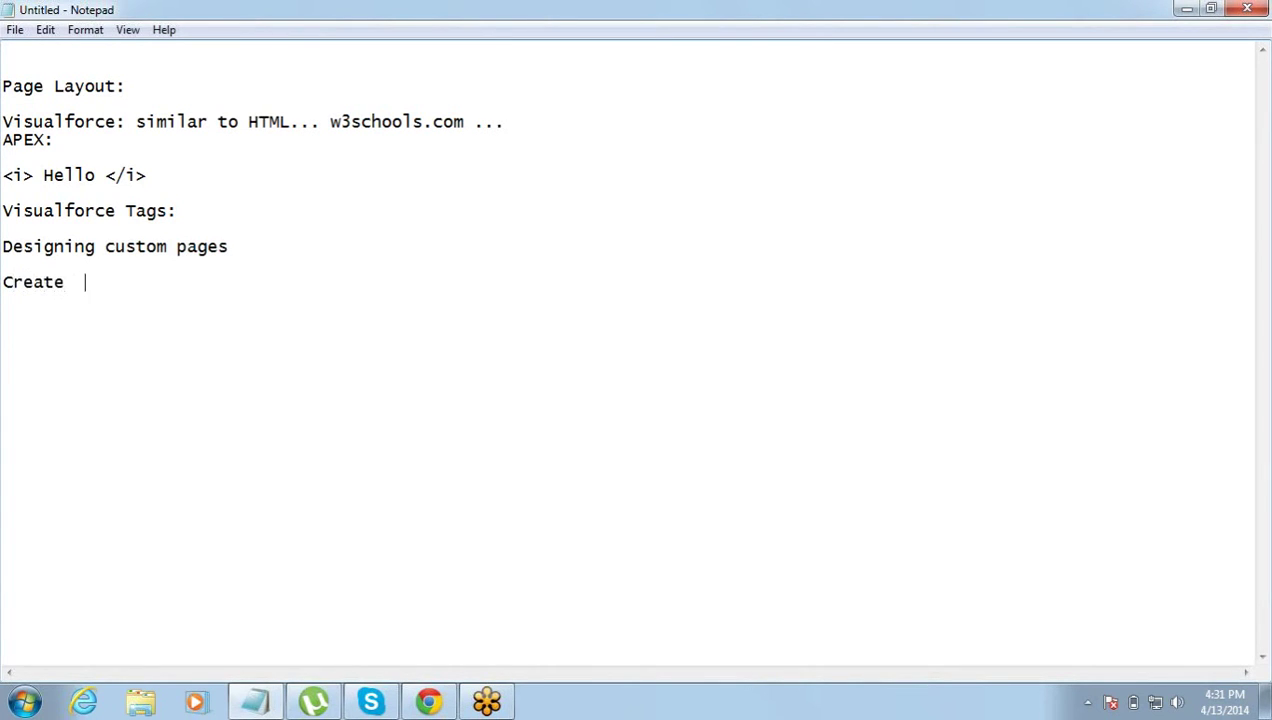
{"action": "type", "text": "a VF Page"}
From Salesforce Setup, expand Develop and open the Visualforce Pages list
{"action": "key", "text": "alt+Tab"}
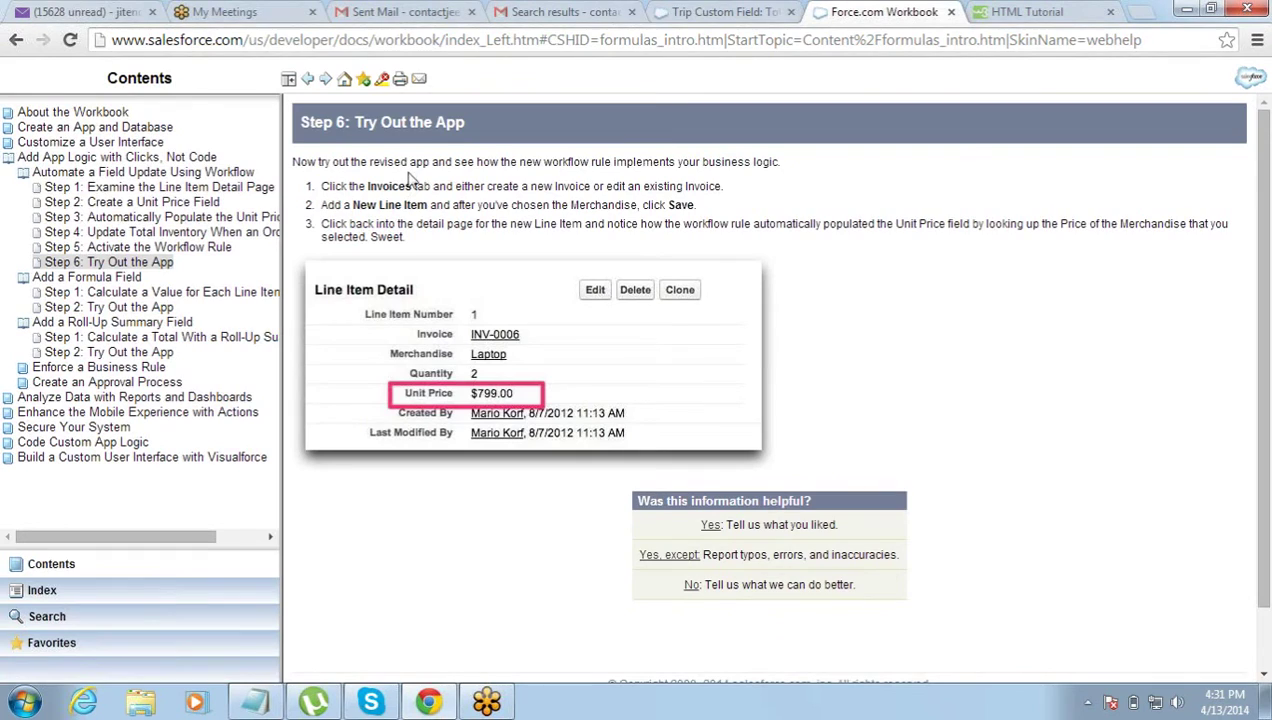
{"action": "left_click", "coordinate": [694, 11]}
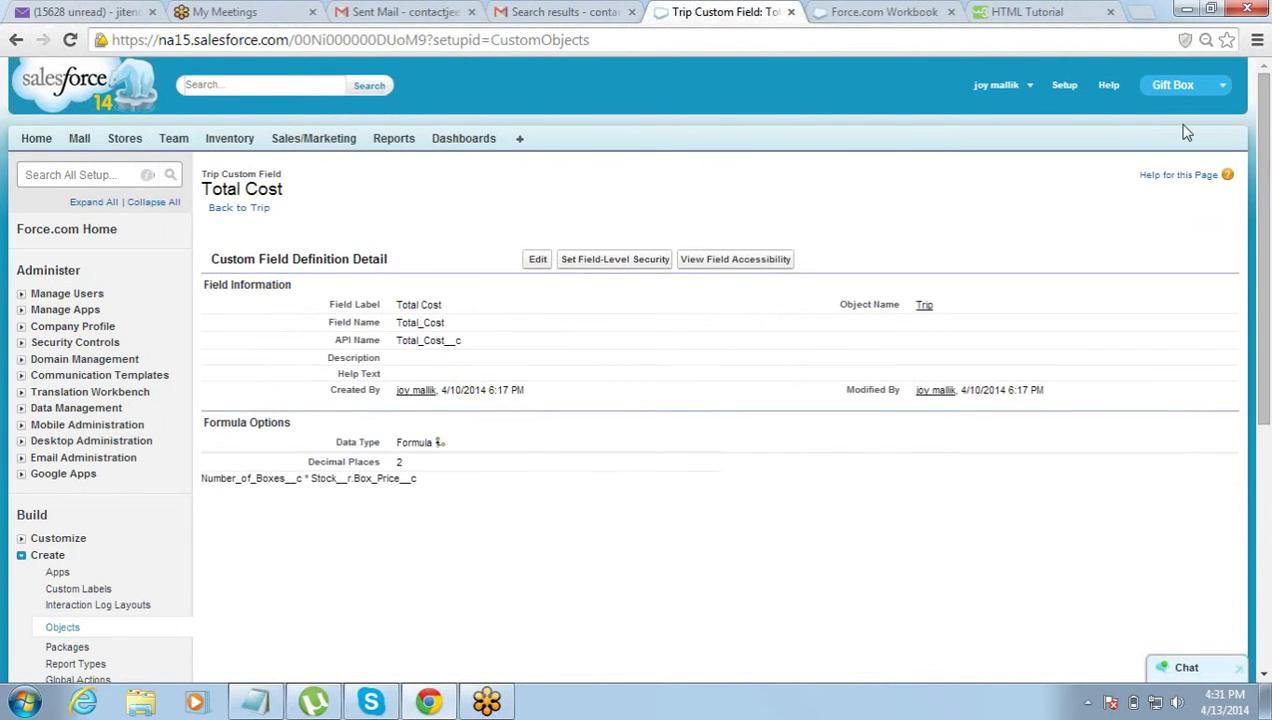
{"action": "left_click", "coordinate": [1064, 87]}
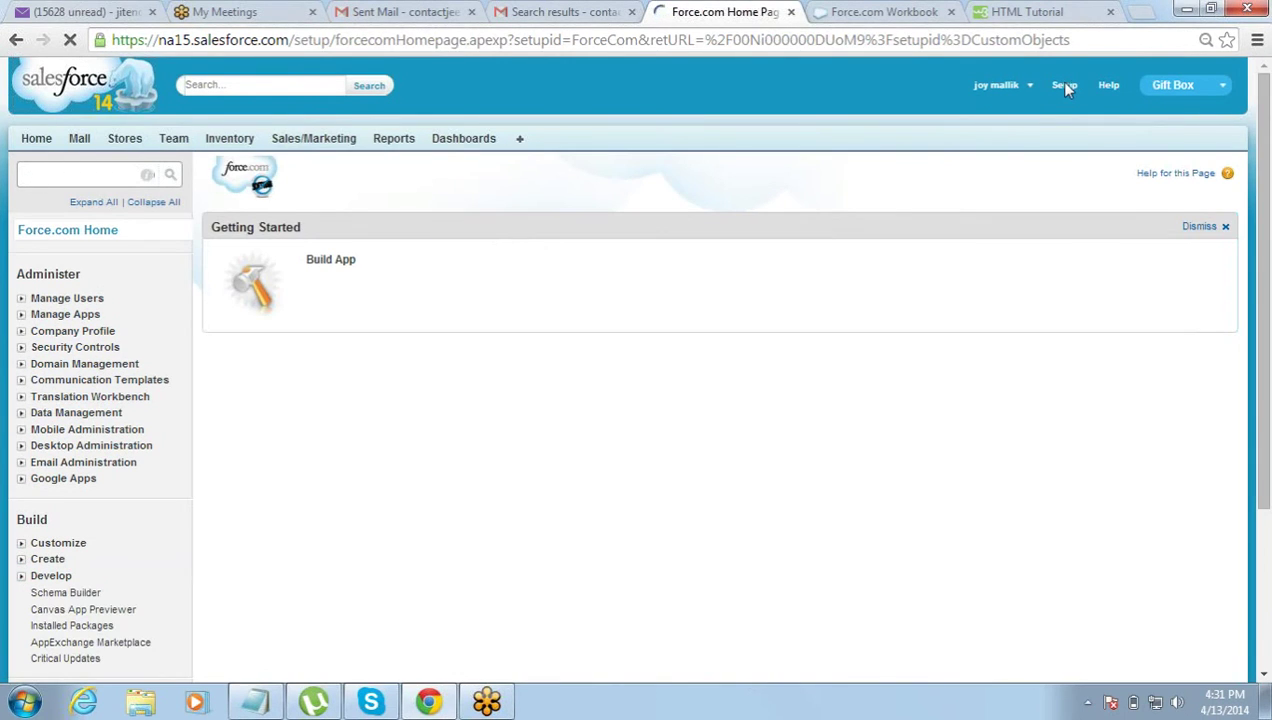
{"action": "scroll", "coordinate": [1267, 183], "scroll_direction": "down", "scroll_amount": 1}
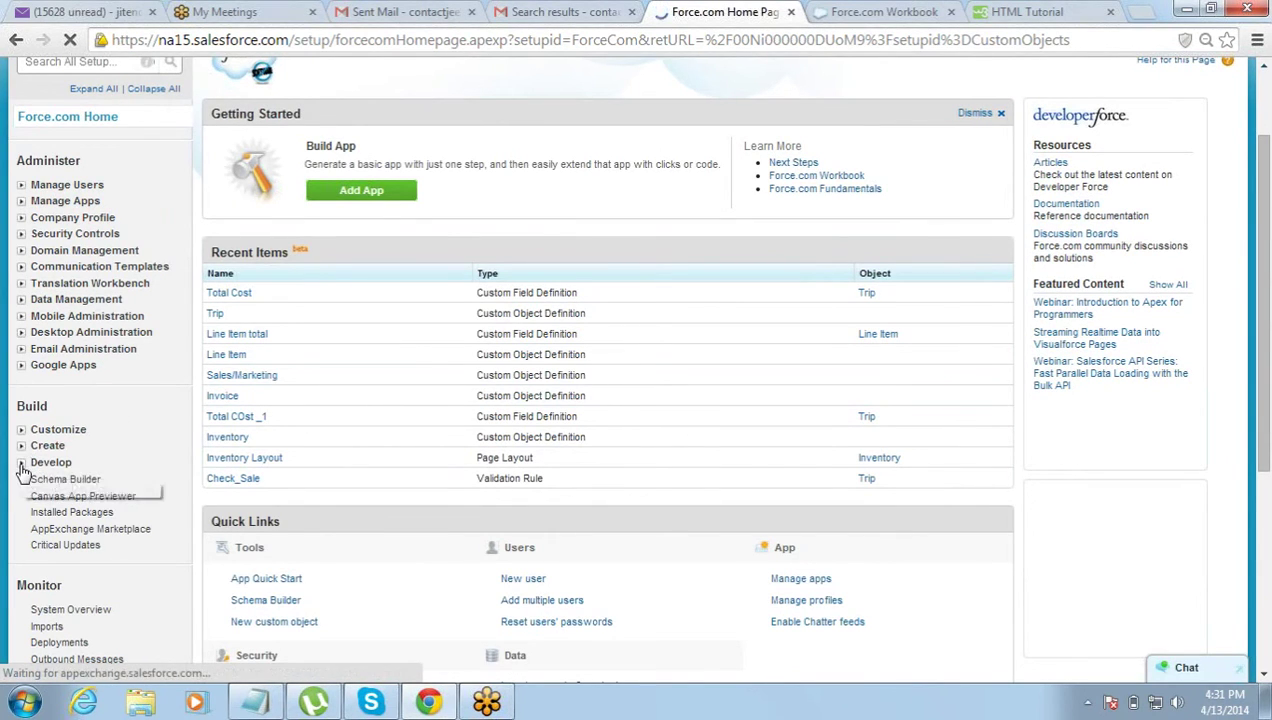
{"action": "left_click", "coordinate": [21, 463]}
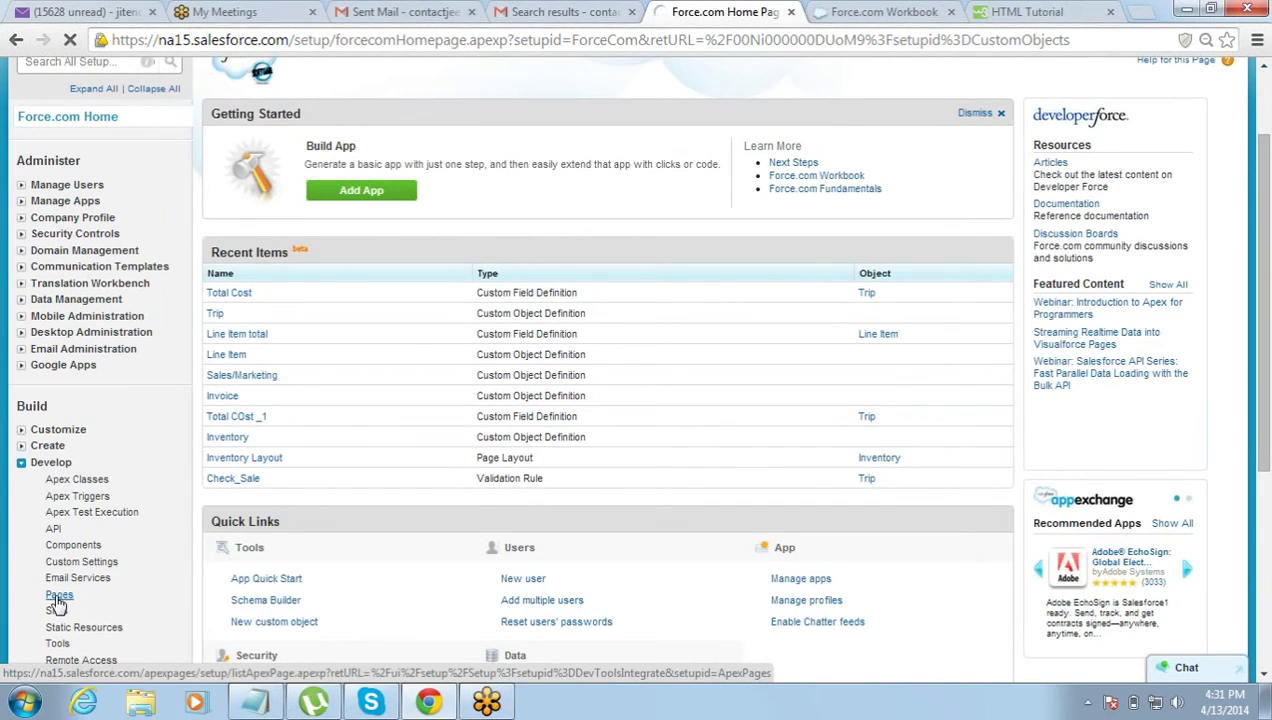
{"action": "left_click", "coordinate": [58, 596]}
{"action": "key", "text": "alt+Tab"}
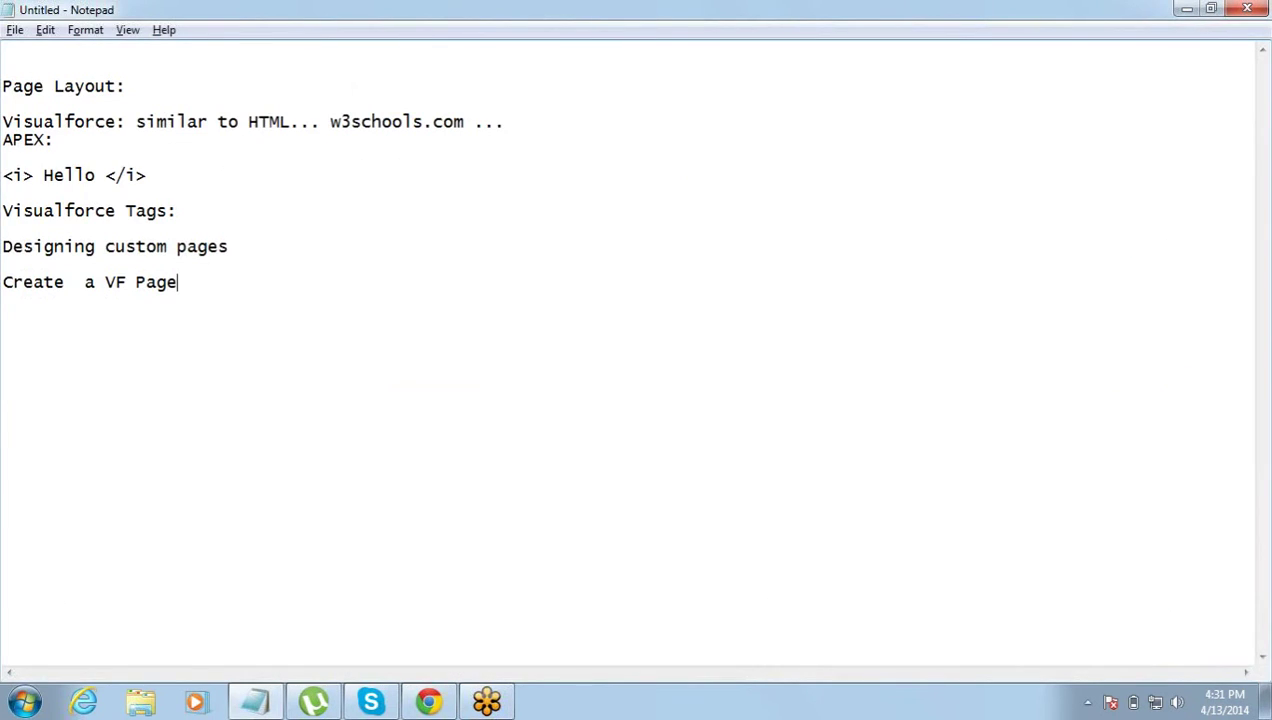
End the heading with a colon and note 'Setup > Develop> Pages > New' beneath it
{"action": "type", "text": ":"}
{"action": "key", "text": "Return"}
{"action": "key", "text": "Return"}
{"action": "type", "text": "Setup > Develop> Pages > New"}
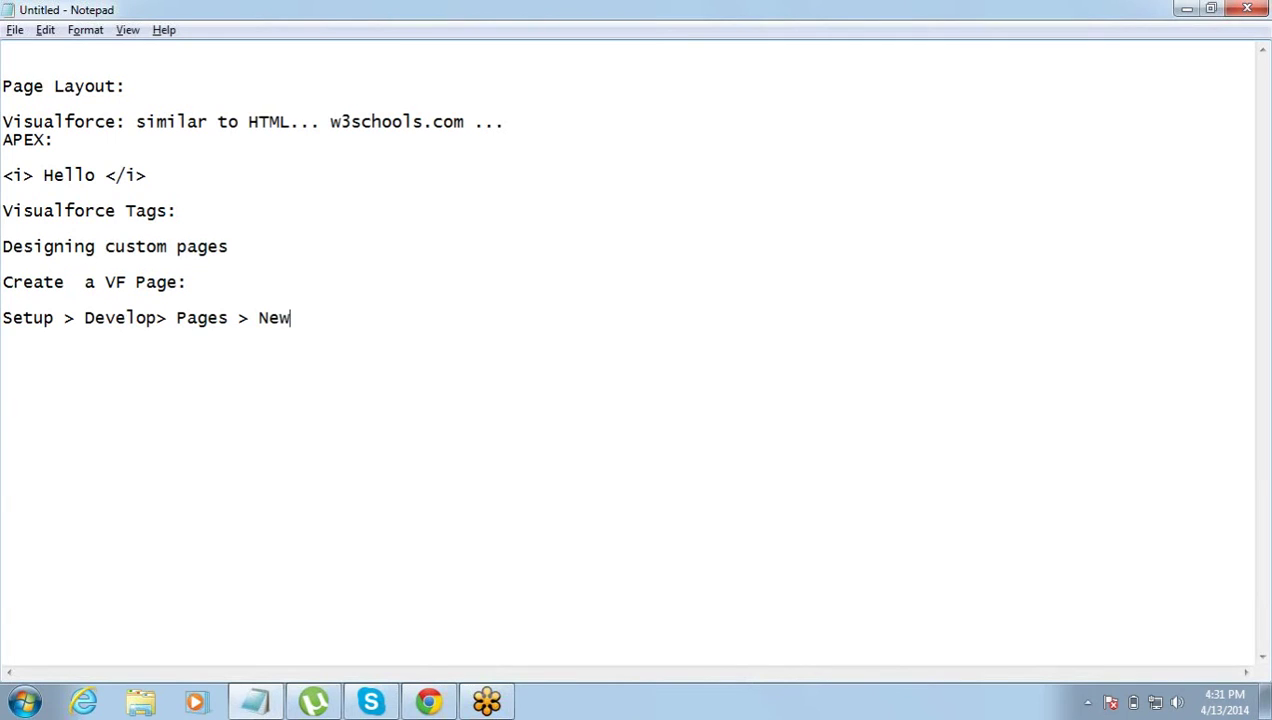
{"action": "key", "text": "alt+Tab"}
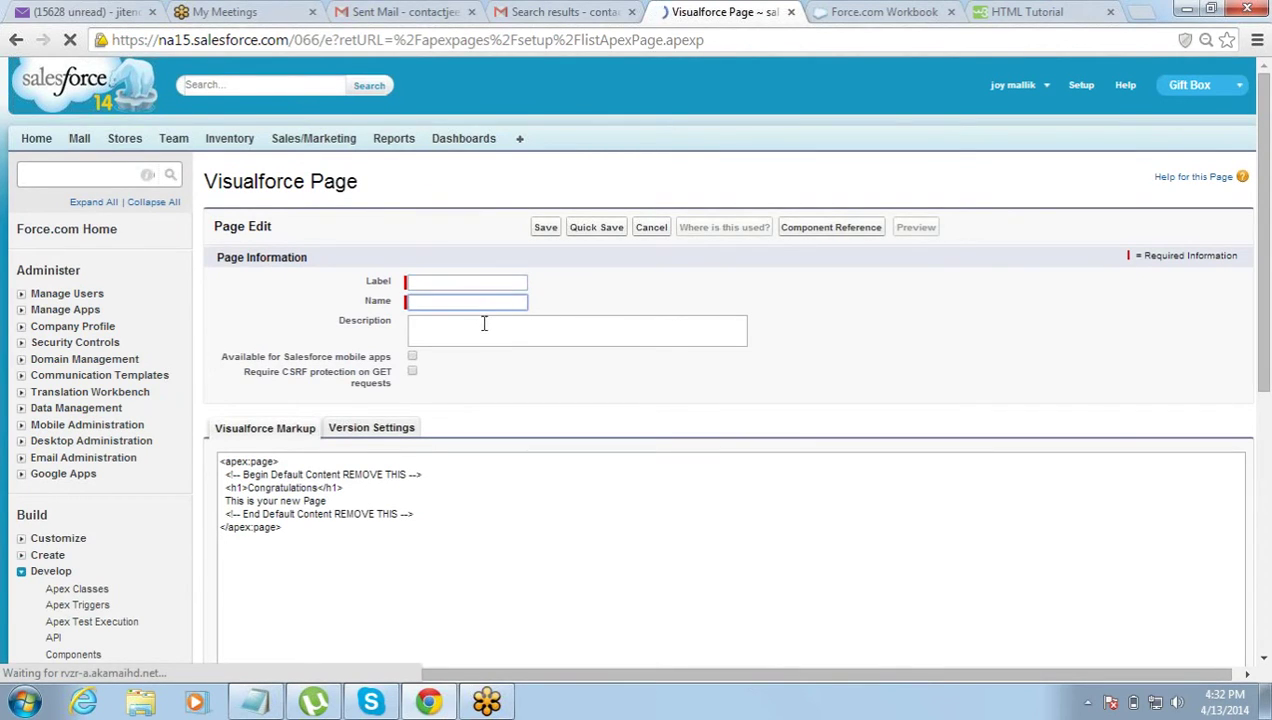
Select the default markup in the new Visualforce page form, then select the page address
{"action": "left_click", "coordinate": [482, 326]}
{"action": "left_click_drag", "start_coordinate": [312, 528], "coordinate": [190, 460]}
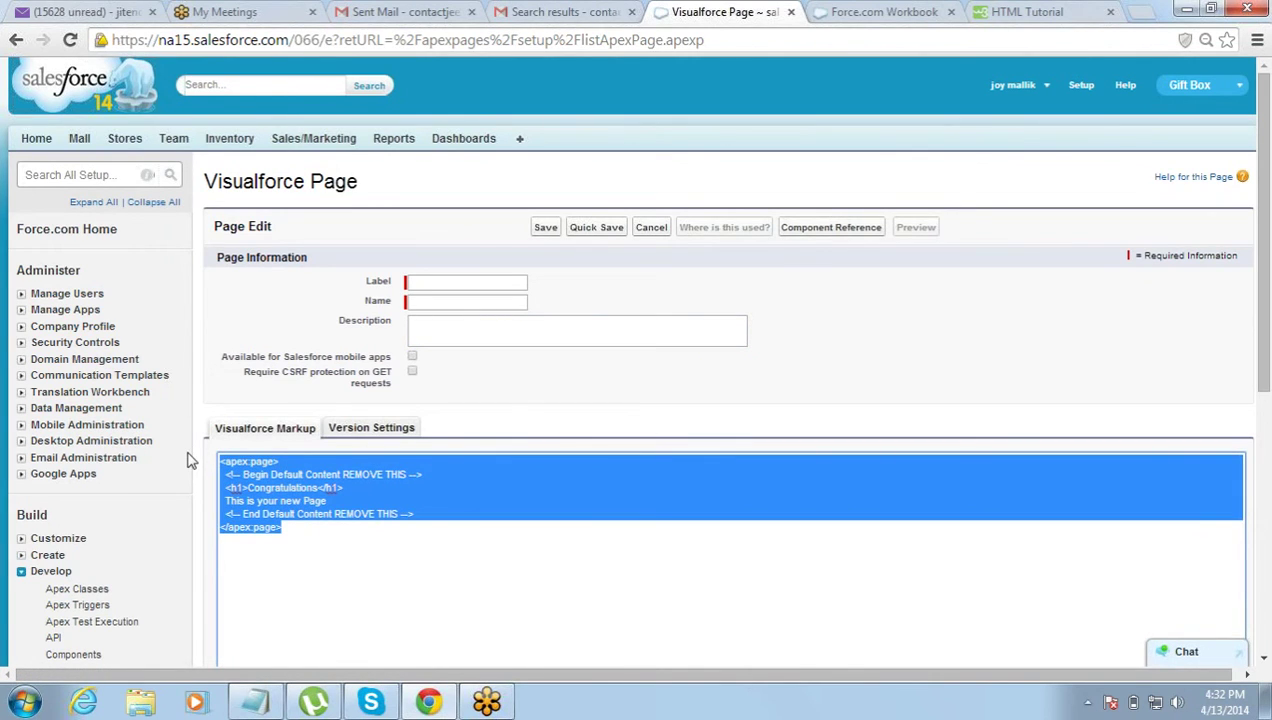
{"action": "left_click", "coordinate": [712, 39]}
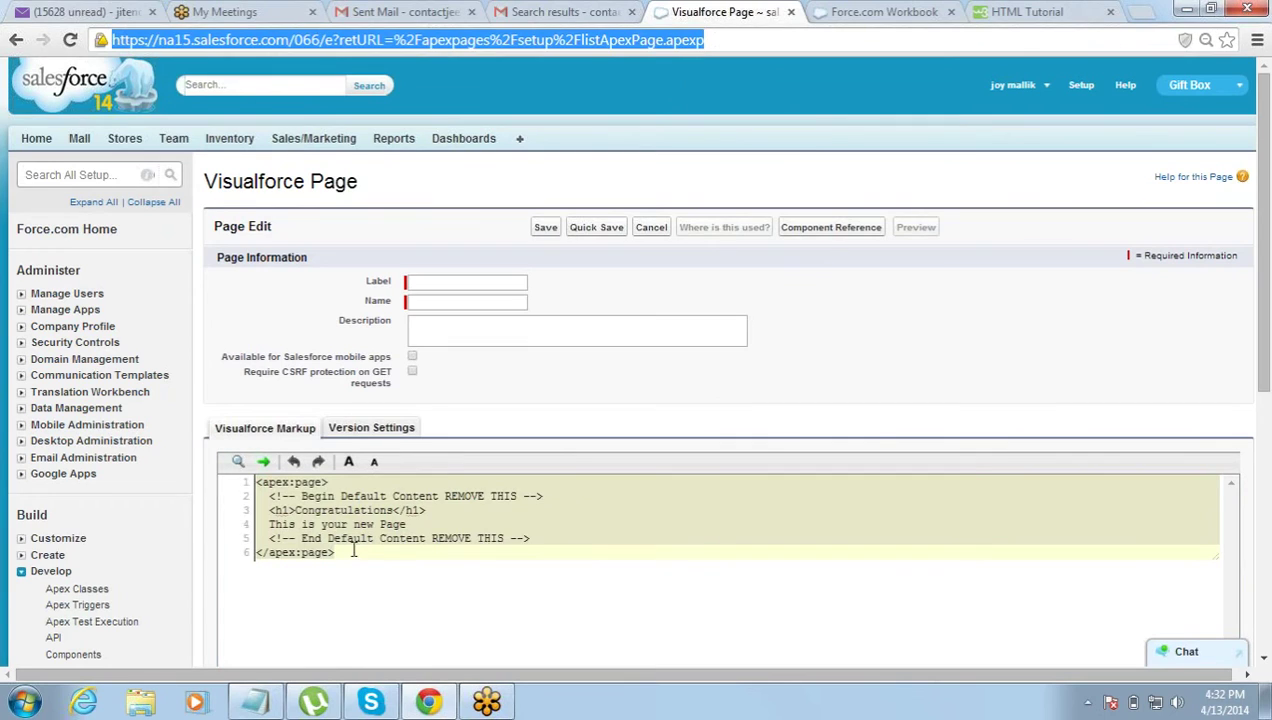
{"action": "left_click_drag", "start_coordinate": [353, 550], "coordinate": [255, 483]}
{"action": "left_click", "coordinate": [320, 546]}
{"action": "left_click", "coordinate": [749, 40]}
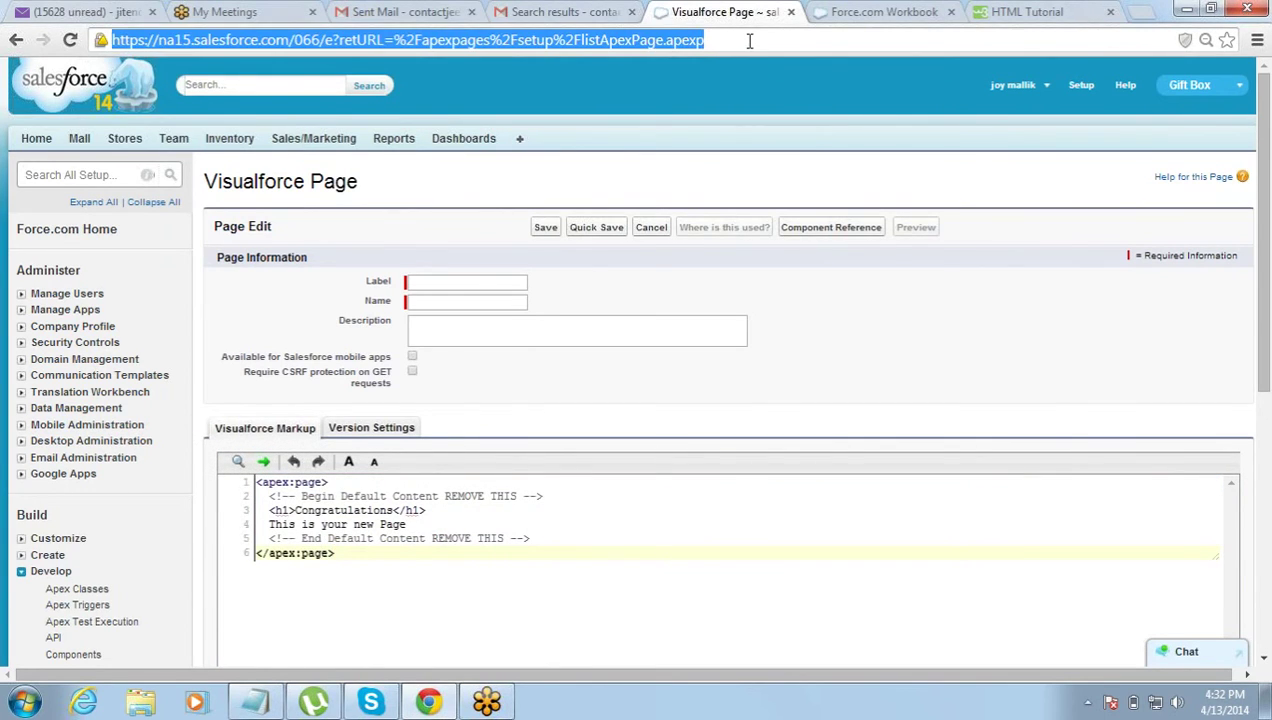
{"action": "key", "text": "shift+Right"}
{"action": "key", "text": "shift+Right"}
{"action": "key", "text": "shift+Right"}
{"action": "key", "text": "shift+Right"}
{"action": "key", "text": "shift+Right"}
Replace the address path after the domain with apex/v1
{"action": "key", "text": "End"}
{"action": "key", "text": "ctrl+shift+Left"}
{"action": "key", "text": "ctrl+shift+Left"}
{"action": "key", "text": "ctrl+shift+Left"}
{"action": "key", "text": "ctrl+shift+Left"}
{"action": "key", "text": "ctrl+shift+Left"}
{"action": "key", "text": "ctrl+shift+Left"}
{"action": "key", "text": "ctrl+shift+Left"}
{"action": "key", "text": "ctrl+shift+Left"}
{"action": "key", "text": "ctrl+shift+Left"}
{"action": "key", "text": "ctrl+shift+Left"}
{"action": "key", "text": "ctrl+shift+Left"}
{"action": "key", "text": "ctrl+shift+Left"}
{"action": "key", "text": "shift+Right"}
{"action": "key", "text": "shift+Right"}
{"action": "key", "text": "shift+Right"}
{"action": "key", "text": "shift+Right"}
{"action": "key", "text": "shift+Right"}
{"action": "key", "text": "shift+Right"}
{"action": "key", "text": "shift+Right"}
{"action": "key", "text": "shift+Right"}
{"action": "key", "text": "shift+Right"}
{"action": "key", "text": "shift+Right"}
{"action": "key", "text": "shift+Right"}
{"action": "key", "text": "shift+Right"}
{"action": "key", "text": "shift+Right"}
{"action": "key", "text": "shift+Right"}
{"action": "key", "text": "shift+Right"}
{"action": "key", "text": "shift+Right"}
{"action": "key", "text": "shift+Right"}
{"action": "key", "text": "shift+Right"}
{"action": "key", "text": "shift+Right"}
{"action": "key", "text": "shift+Right"}
{"action": "key", "text": "shift+Right"}
{"action": "key", "text": "shift+Right"}
{"action": "key", "text": "shift+Right"}
{"action": "key", "text": "shift+Right"}
{"action": "key", "text": "shift+Right"}
{"action": "key", "text": "BackSpace"}
{"action": "type", "text": "ap"}
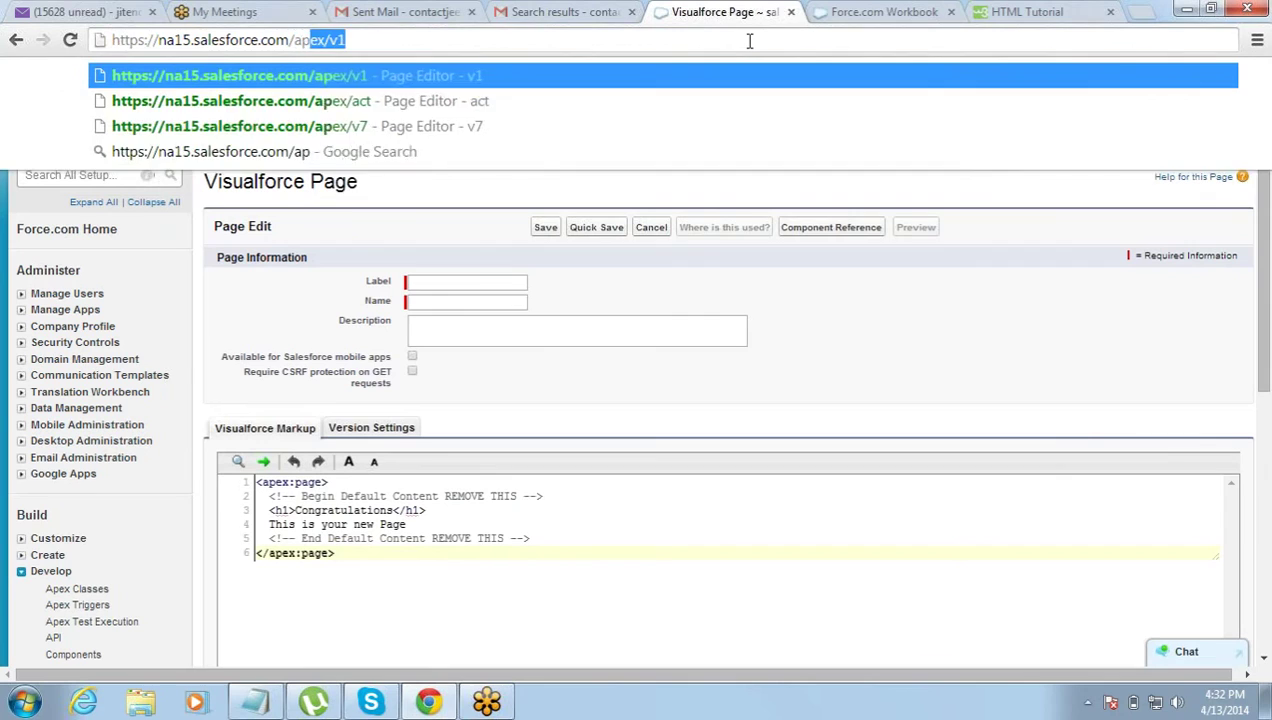
{"action": "type", "text": "ee"}
{"action": "key", "text": "BackSpace"}
{"action": "type", "text": "x/v1"}
{"action": "key", "text": "BackSpace"}
{"action": "key", "text": "BackSpace"}
{"action": "key", "text": "BackSpace"}
{"action": "key", "text": "shift+Left"}
{"action": "key", "text": "shift+Left"}
{"action": "key", "text": "shift+Left"}
{"action": "key", "text": "shift+Left"}
{"action": "key", "text": "shift+Right"}
{"action": "key", "text": "shift+Right"}
{"action": "key", "text": "shift+Right"}
{"action": "key", "text": "shift+Right"}
{"action": "type", "text": "/v1"}
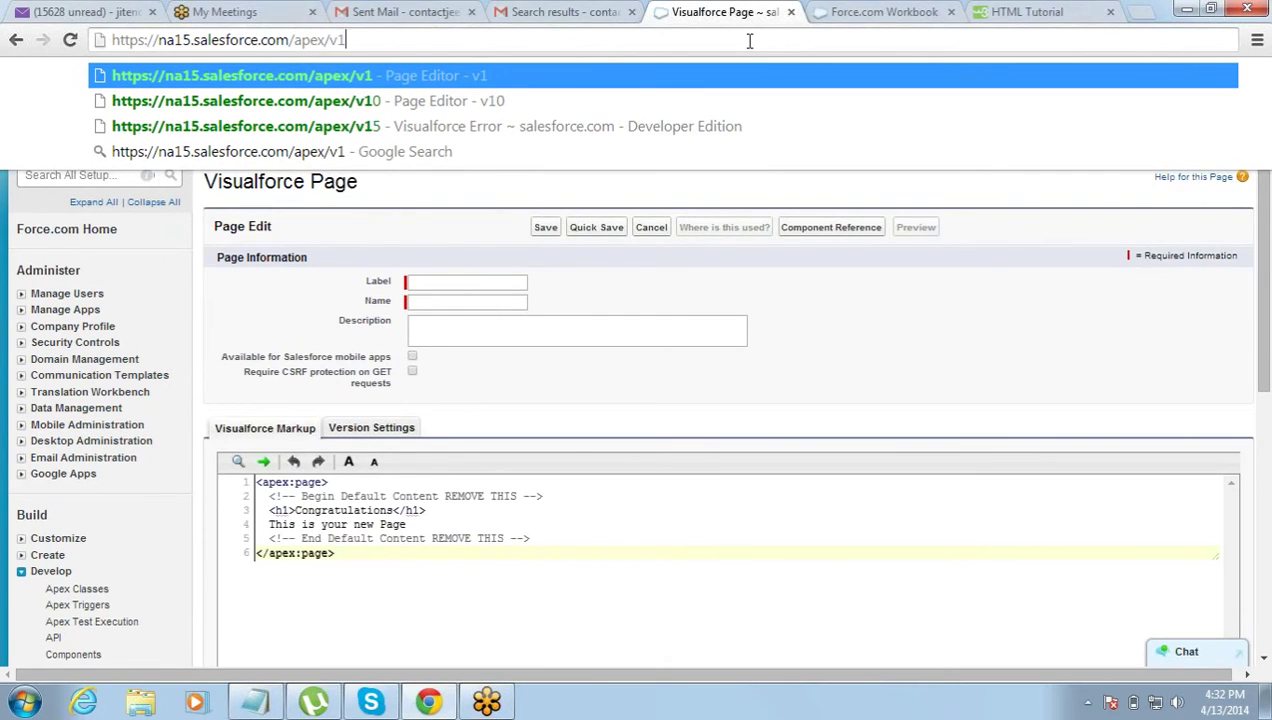
{"action": "key", "text": "shift+Left"}
{"action": "key", "text": "shift+Left"}
{"action": "key", "text": "shift+Left"}
Check the notes, then load /apex/v1, which reports 'Page v1 does not exist'
{"action": "key", "text": "alt+Tab"}
{"action": "key", "text": "alt+Tab"}
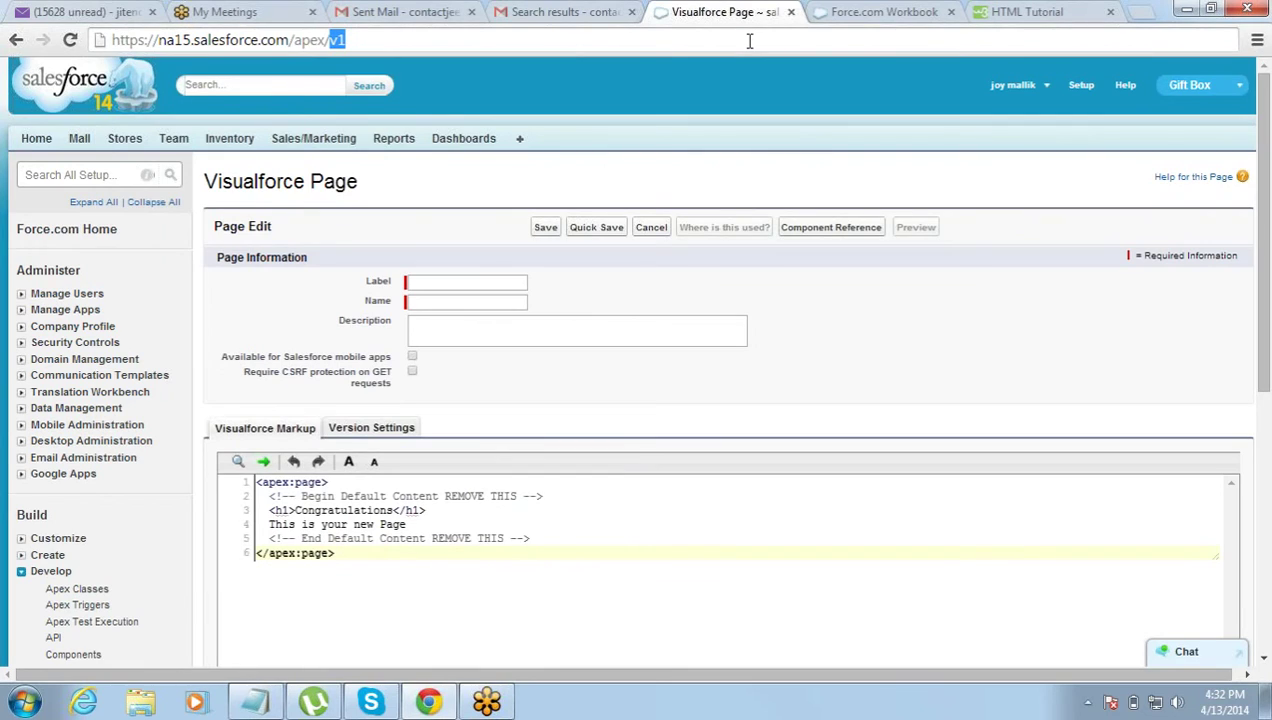
{"action": "key", "text": "Right"}
{"action": "key", "text": "shift+Left"}
{"action": "key", "text": "shift+Left"}
{"action": "left_click", "coordinate": [749, 40]}
{"action": "key", "text": "shift+Left"}
{"action": "key", "text": "shift+Left"}
{"action": "key", "text": "Right"}
{"action": "key", "text": "shift+Left"}
{"action": "key", "text": "shift+Left"}
{"action": "key", "text": "Right"}
{"action": "key", "text": "Return"}
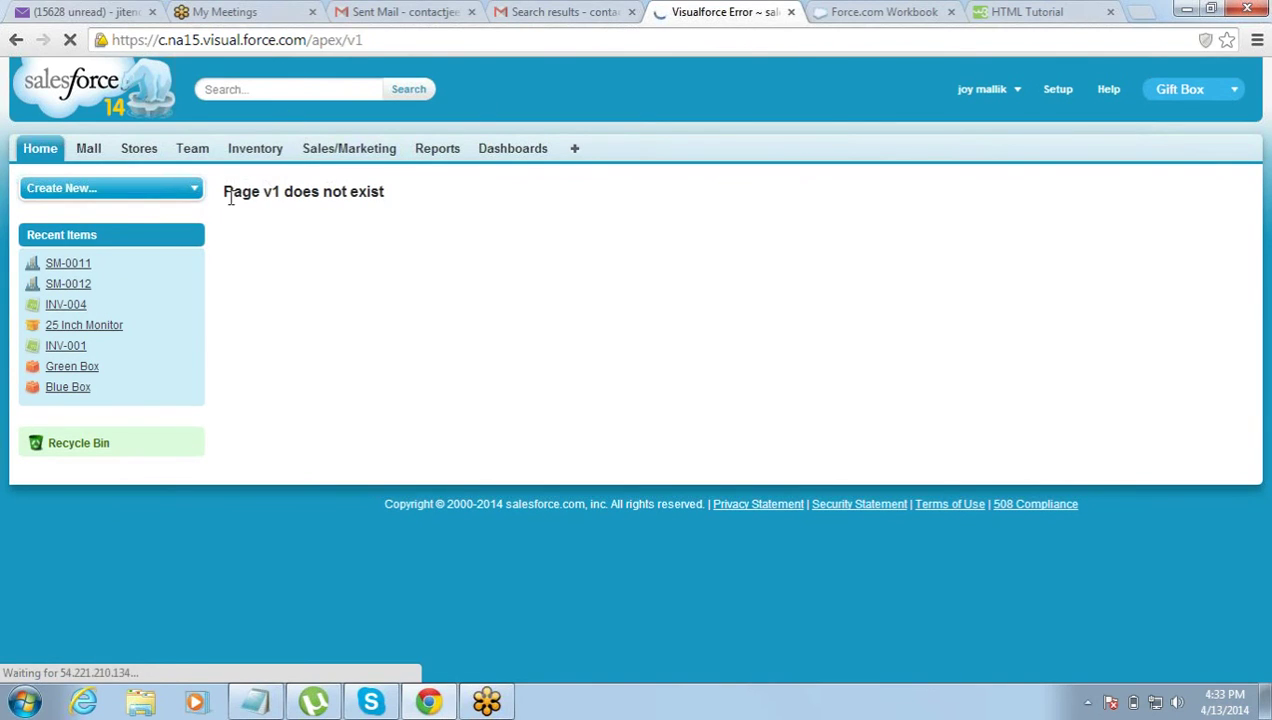
Leave the 'Page v1 does not exist' error and bring the Notepad notes ending 'Setup > Develop> Pages > New' forward
{"action": "mouse_move", "coordinate": [229, 195]}
{"action": "left_mouse_down"}
{"action": "mouse_move", "coordinate": [389, 198]}
{"action": "mouse_move", "coordinate": [220, 196]}
{"action": "left_mouse_up"}
{"action": "left_click", "coordinate": [390, 198]}
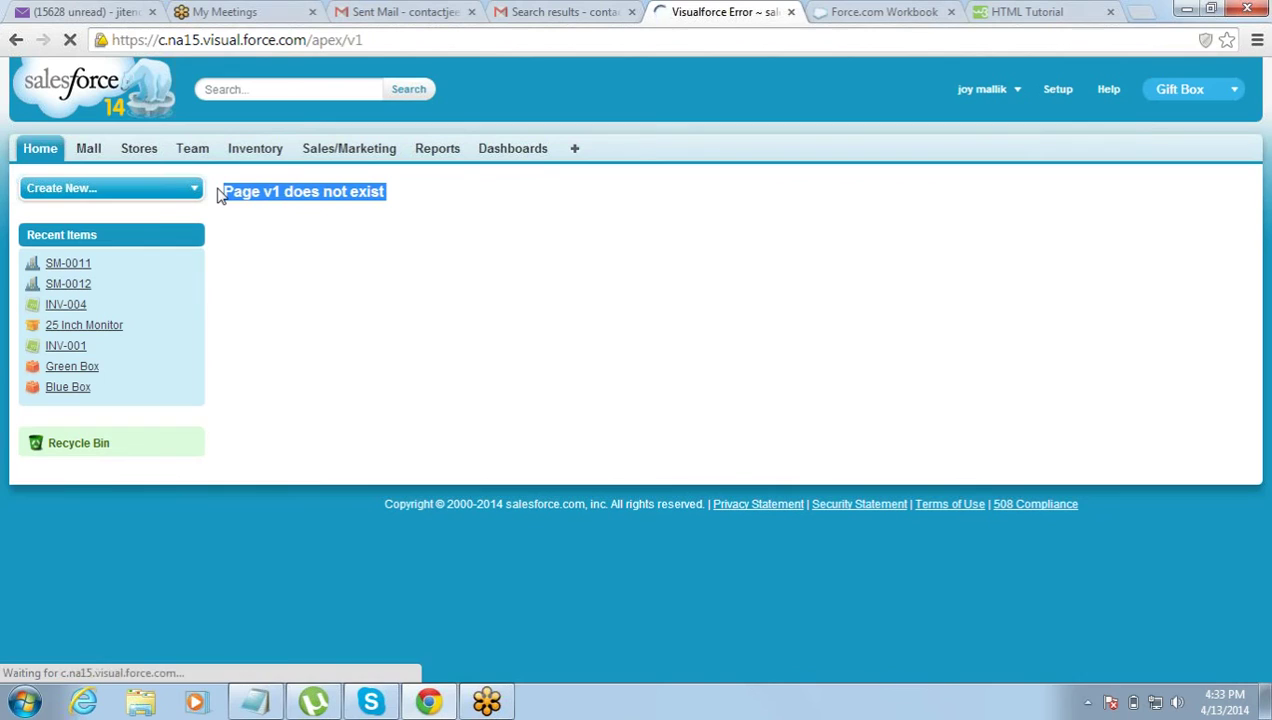
{"action": "left_click", "coordinate": [378, 39]}
{"action": "left_click", "coordinate": [378, 39]}
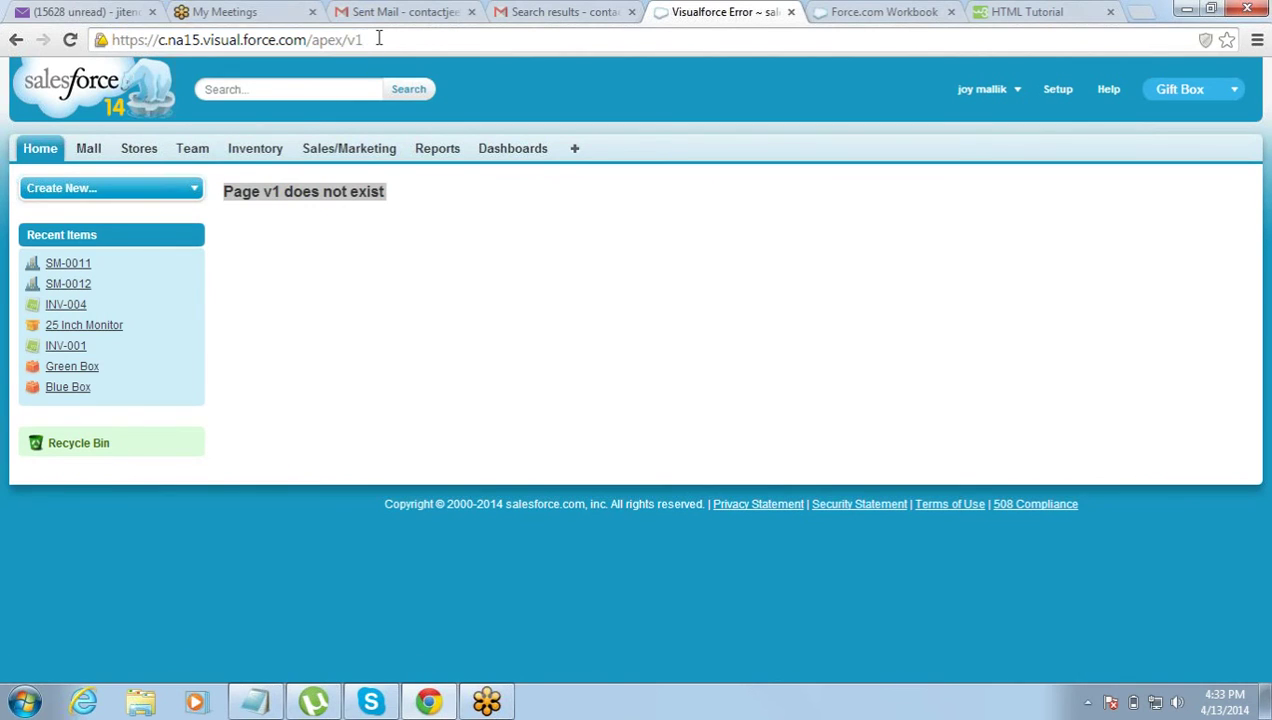
{"action": "mouse_move", "coordinate": [404, 708]}
{"action": "left_click", "coordinate": [398, 378]}
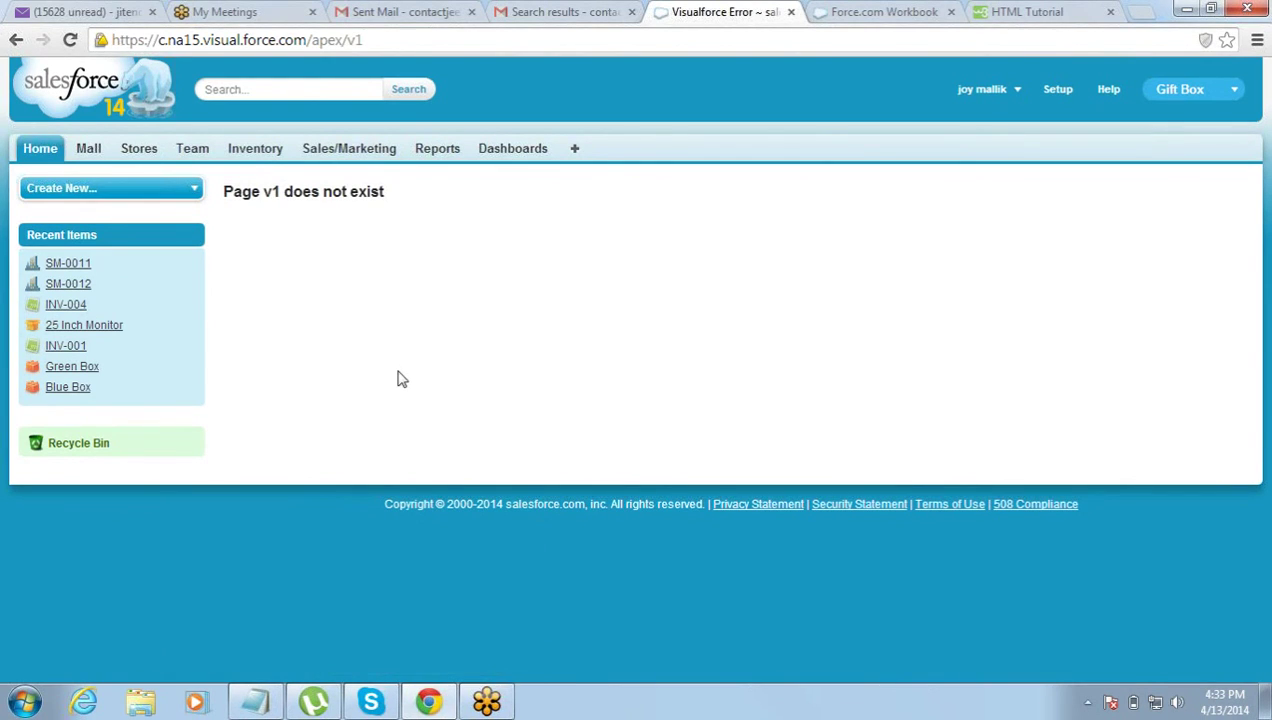
{"action": "left_click", "coordinate": [256, 701]}
Add the note 'Activate the Development Mode for current User' on a new line, then return to Chrome
{"action": "key", "text": "Return"}
{"action": "key", "text": "Return"}
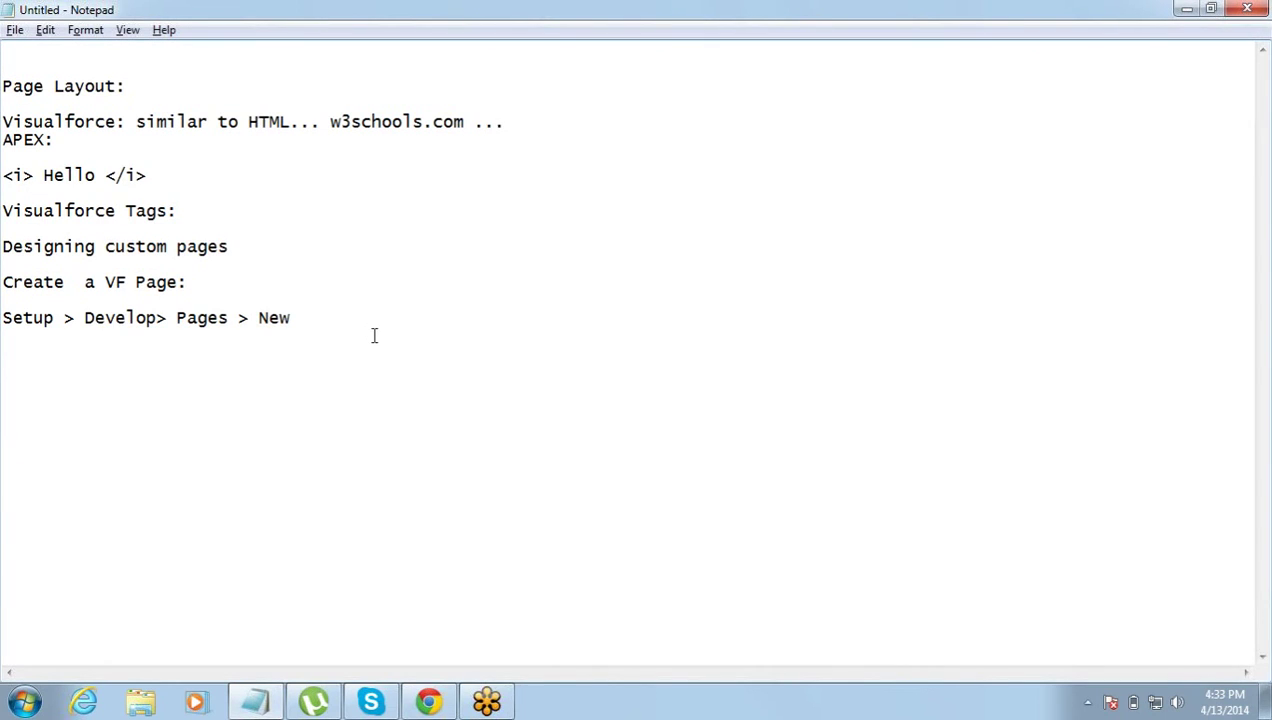
{"action": "type", "text": "Activate the Dev"}
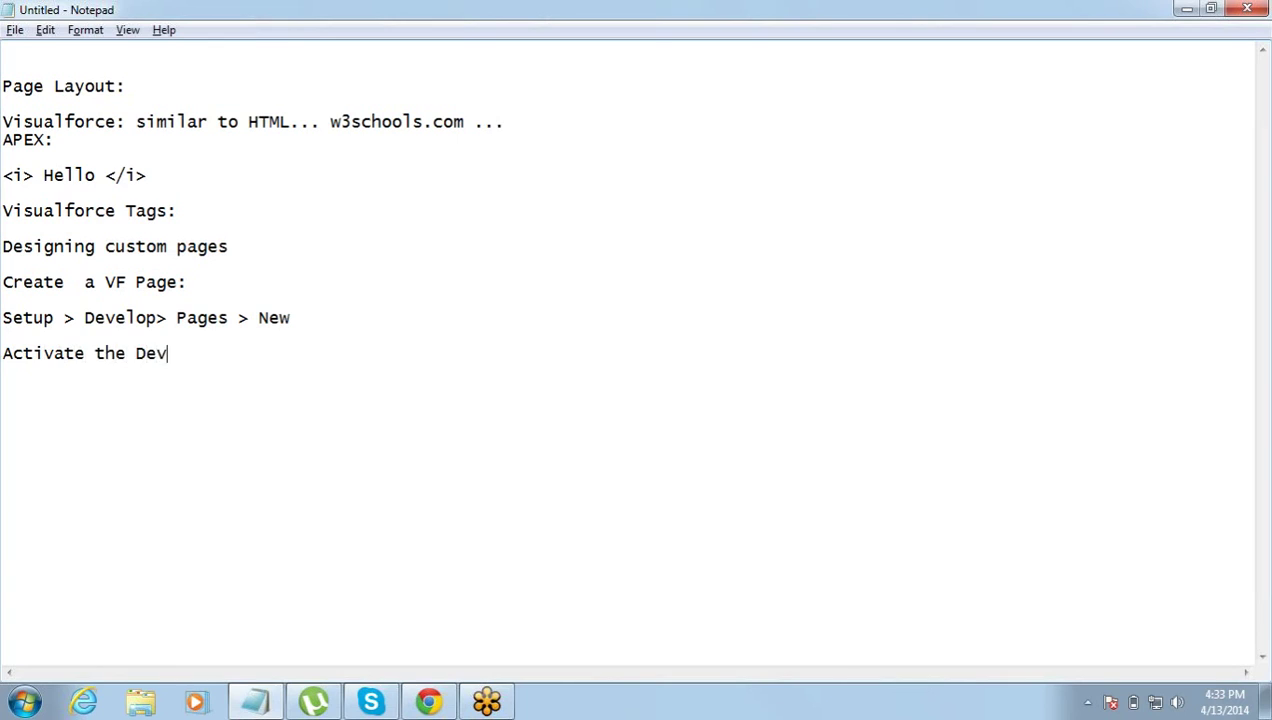
{"action": "type", "text": "elopment "}
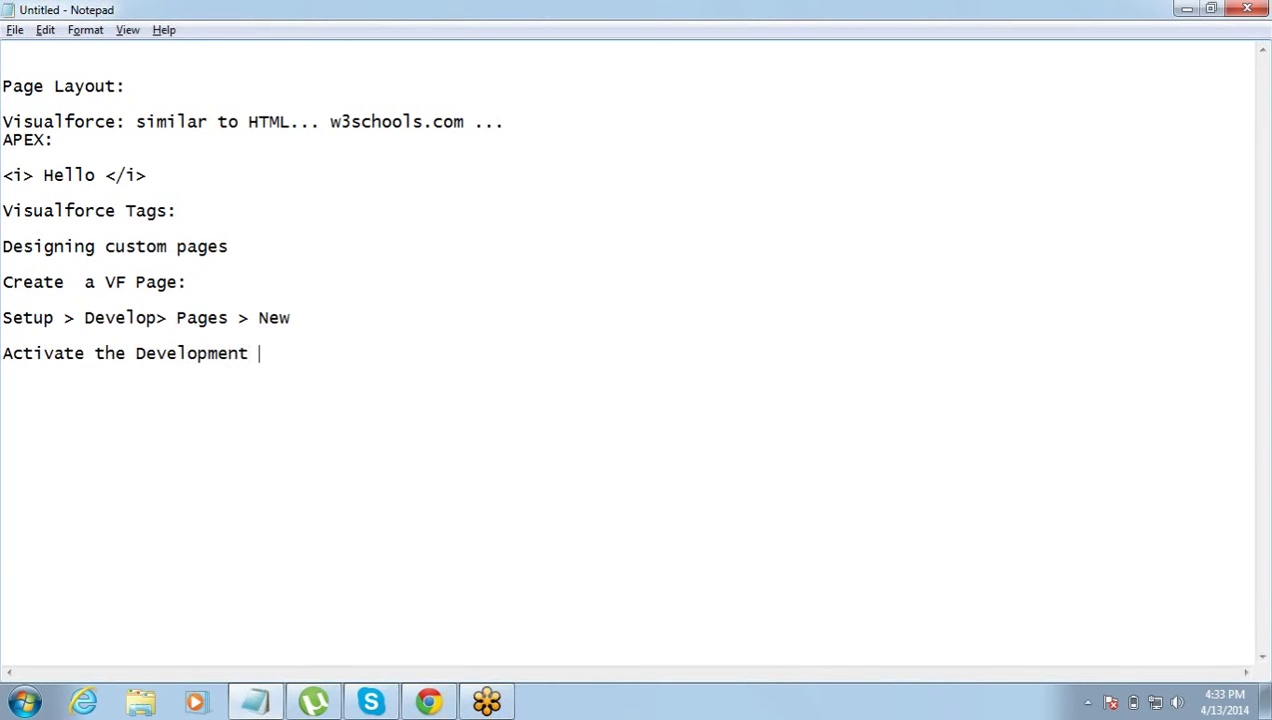
{"action": "type", "text": "Mode for current User"}
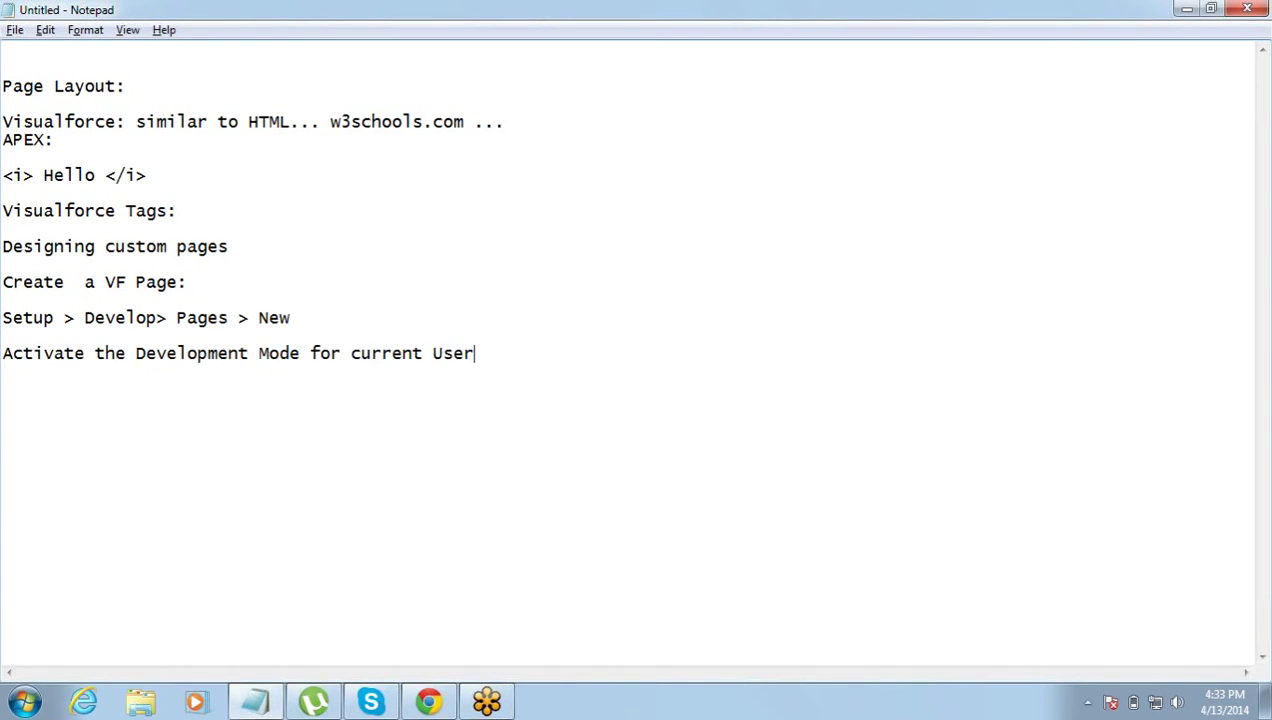
{"action": "key", "text": "alt+Tab"}
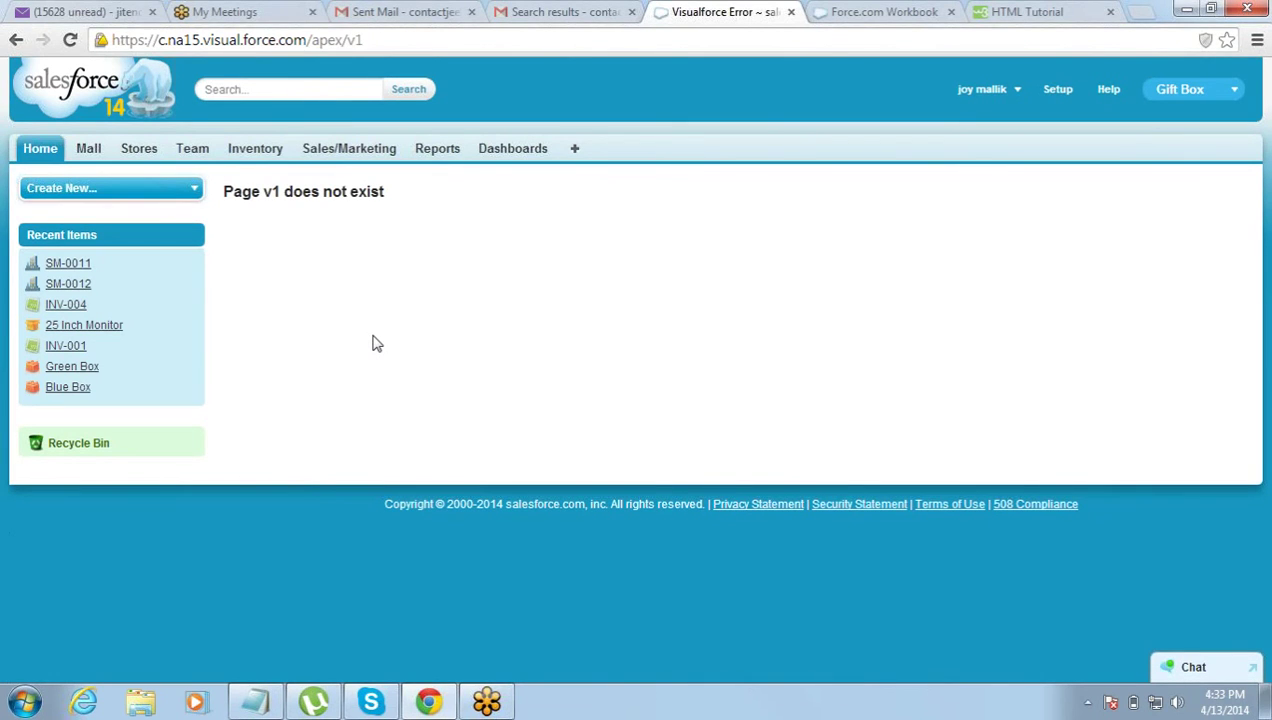
Go to My Settings > Personal > Advanced User Details and open its User Edit form
{"action": "left_click", "coordinate": [1058, 92]}
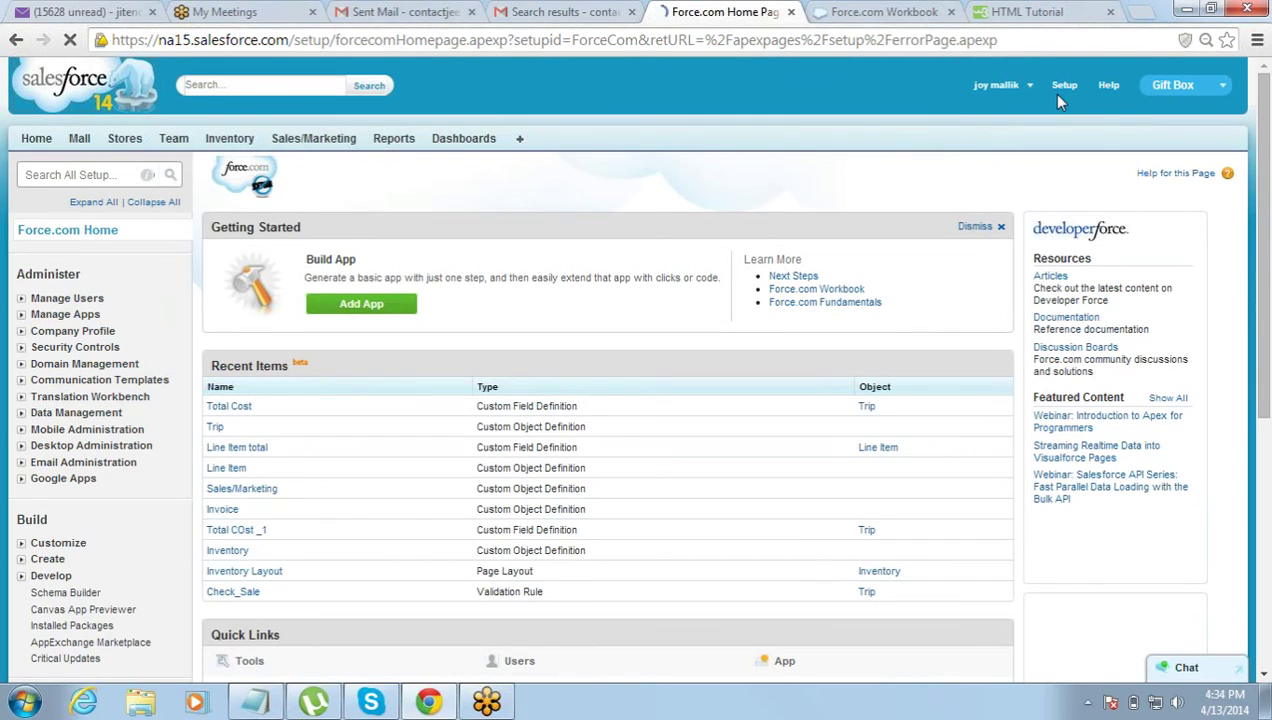
{"action": "left_click", "coordinate": [1024, 88]}
{"action": "left_click", "coordinate": [1000, 146]}
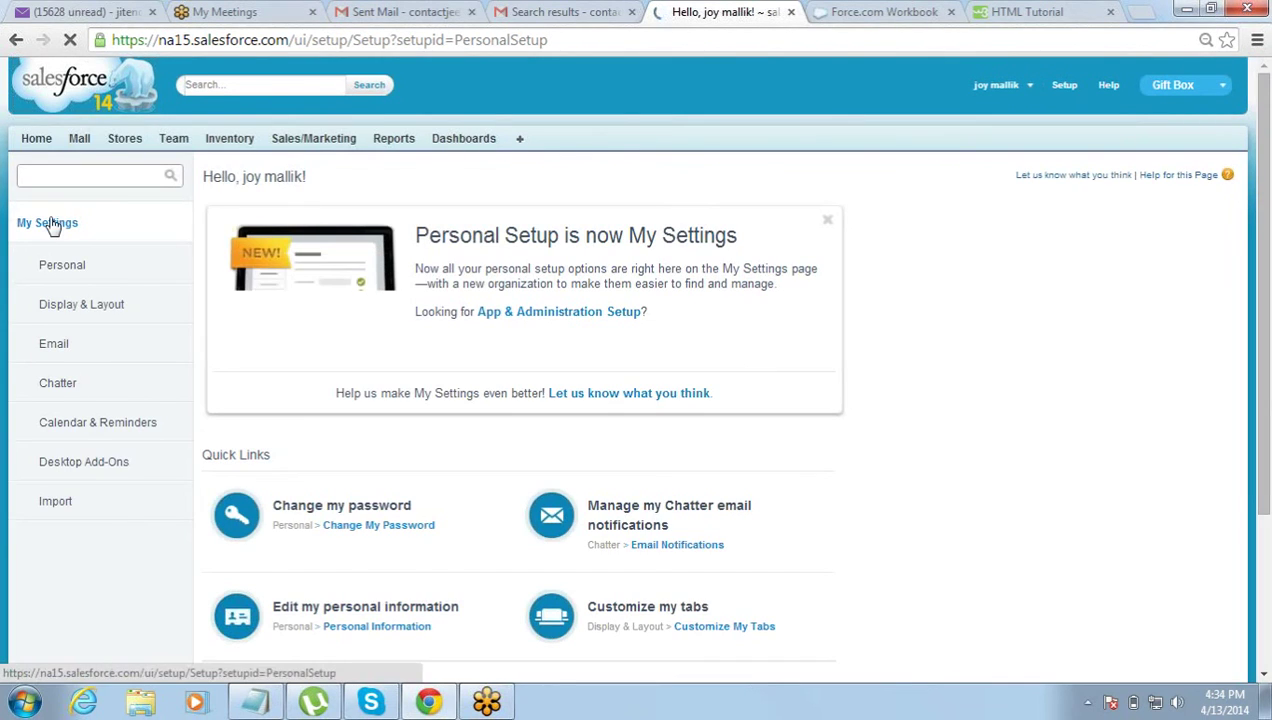
{"action": "left_click", "coordinate": [84, 268]}
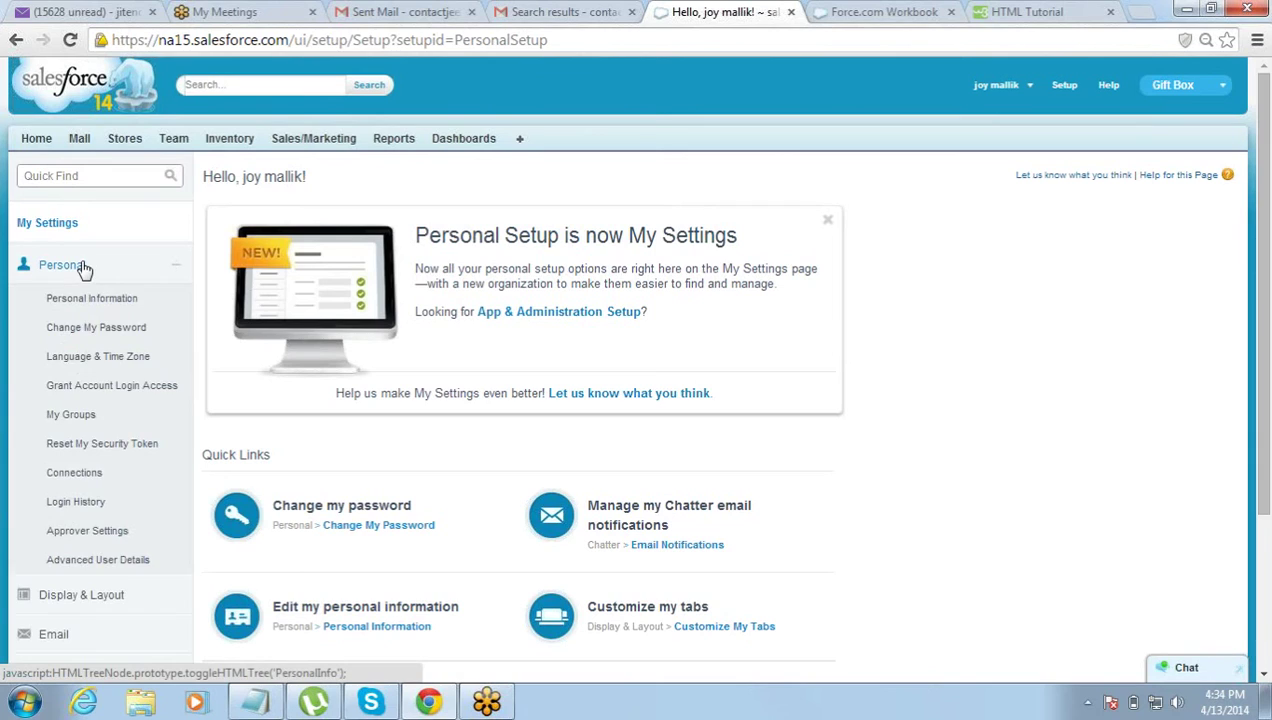
{"action": "left_click", "coordinate": [62, 566]}
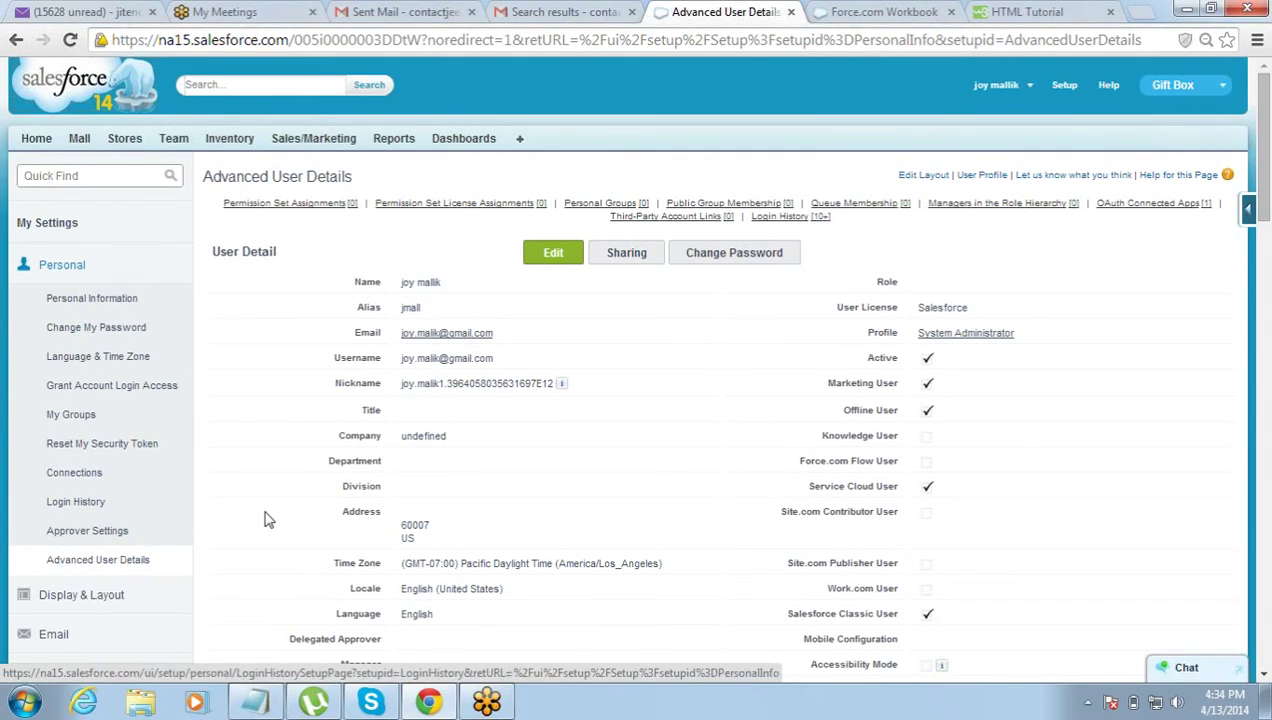
{"action": "left_click", "coordinate": [553, 256]}
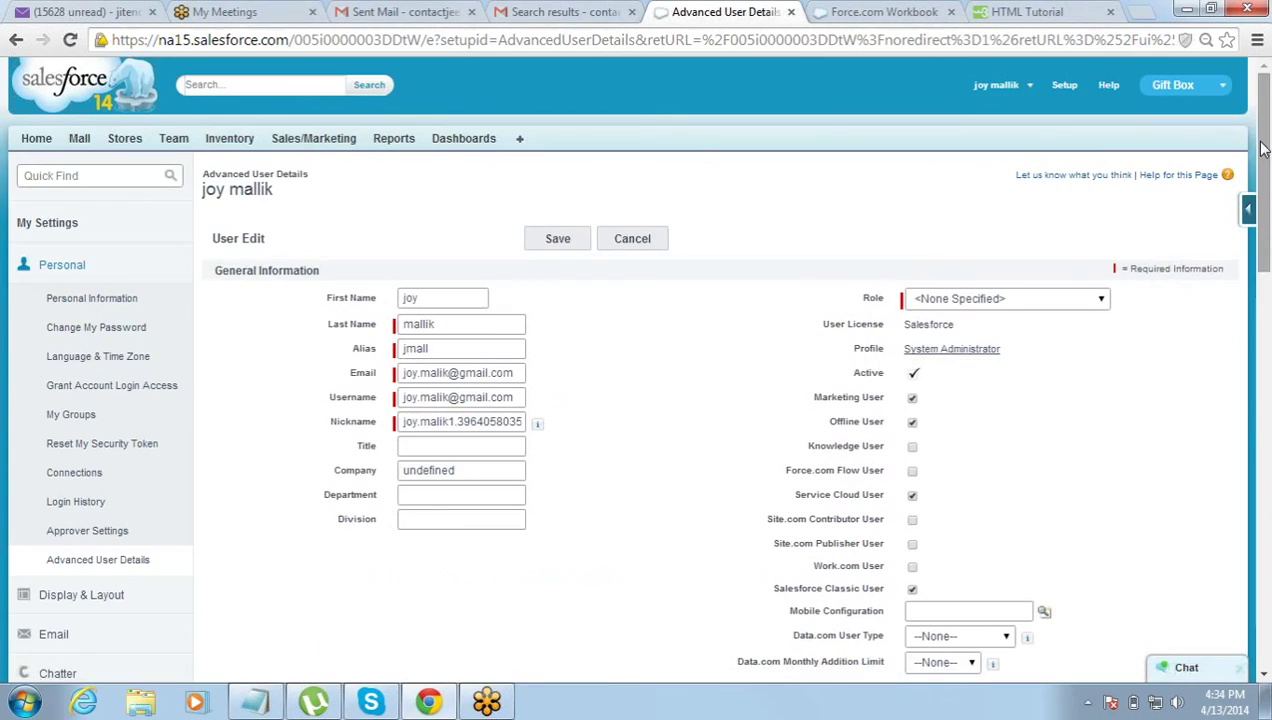
Check the Development Mode box in the User Edit form and save the user details
{"action": "left_click_drag", "start_coordinate": [1265, 150], "coordinate": [1265, 226]}
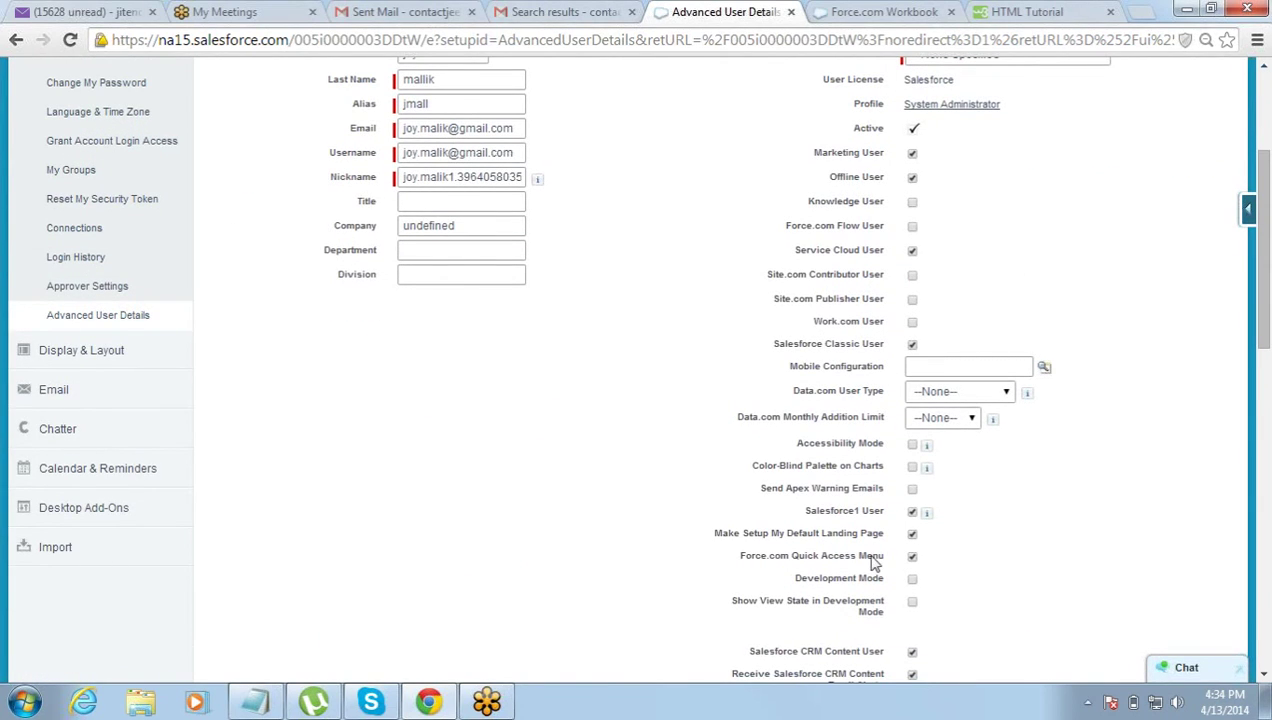
{"action": "left_click_drag", "start_coordinate": [797, 580], "coordinate": [891, 576]}
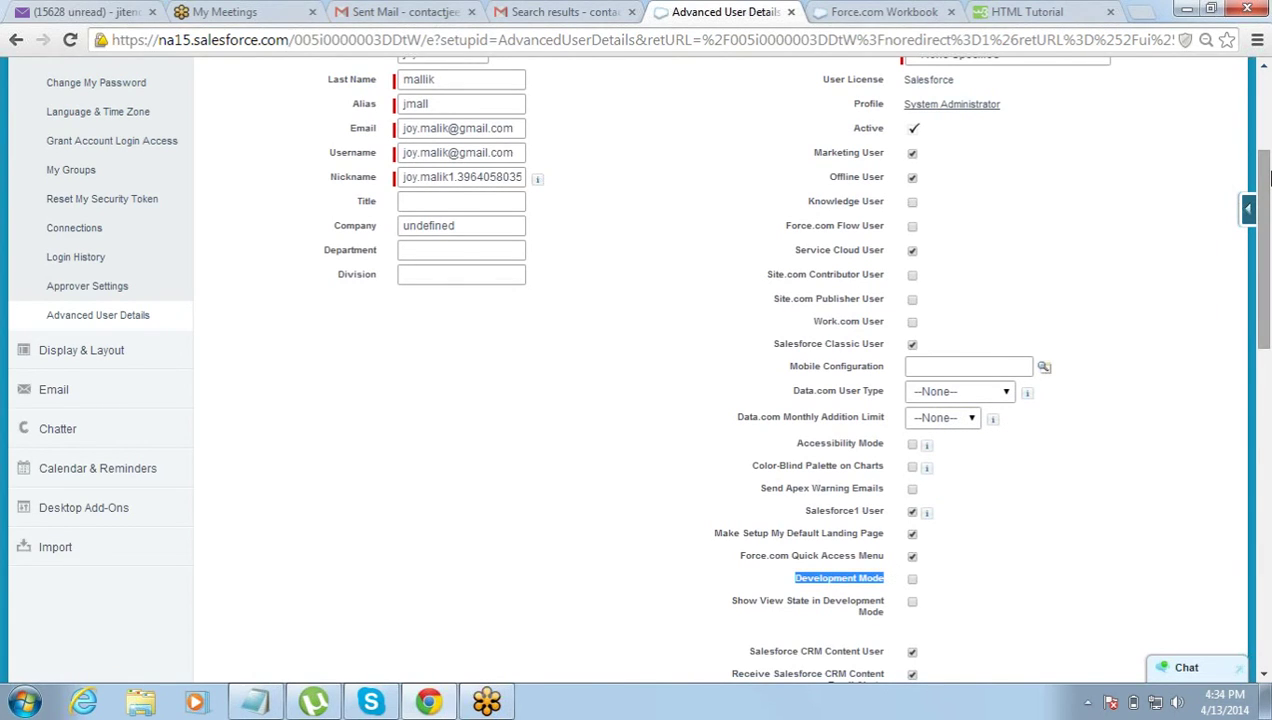
{"action": "scroll", "coordinate": [1264, 177], "scroll_direction": "down", "scroll_amount": 1}
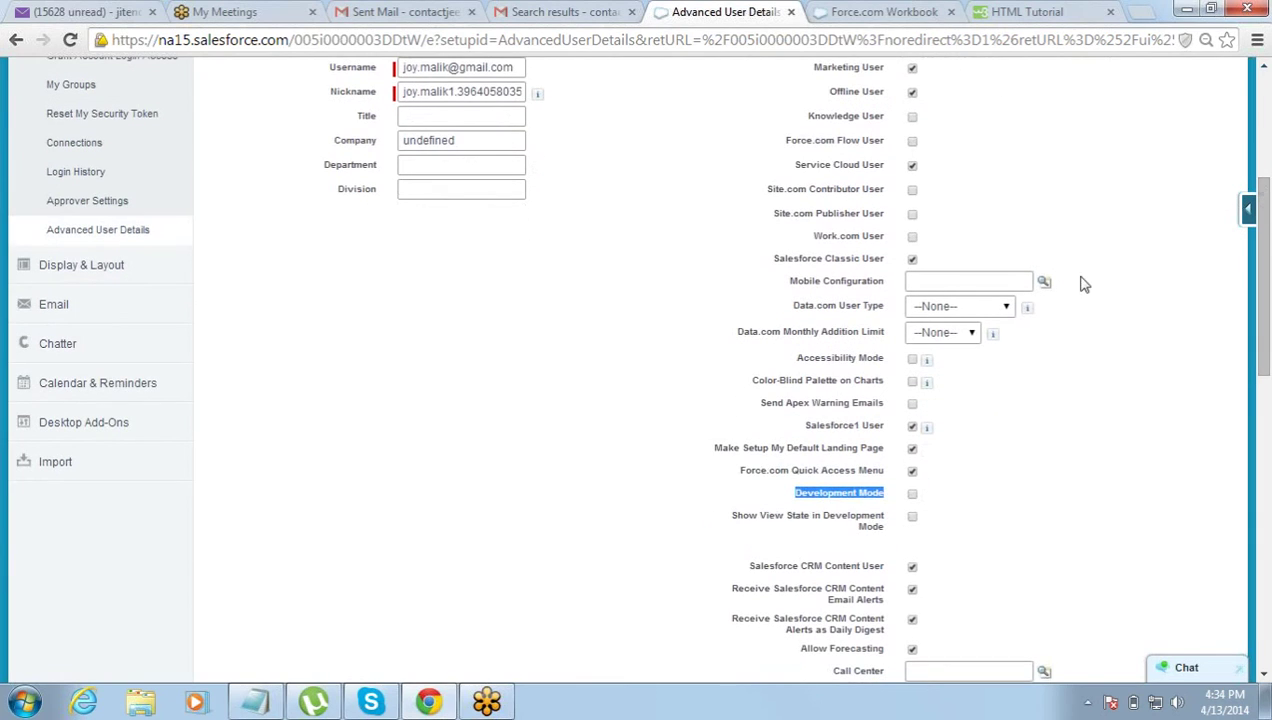
{"action": "left_click", "coordinate": [798, 500]}
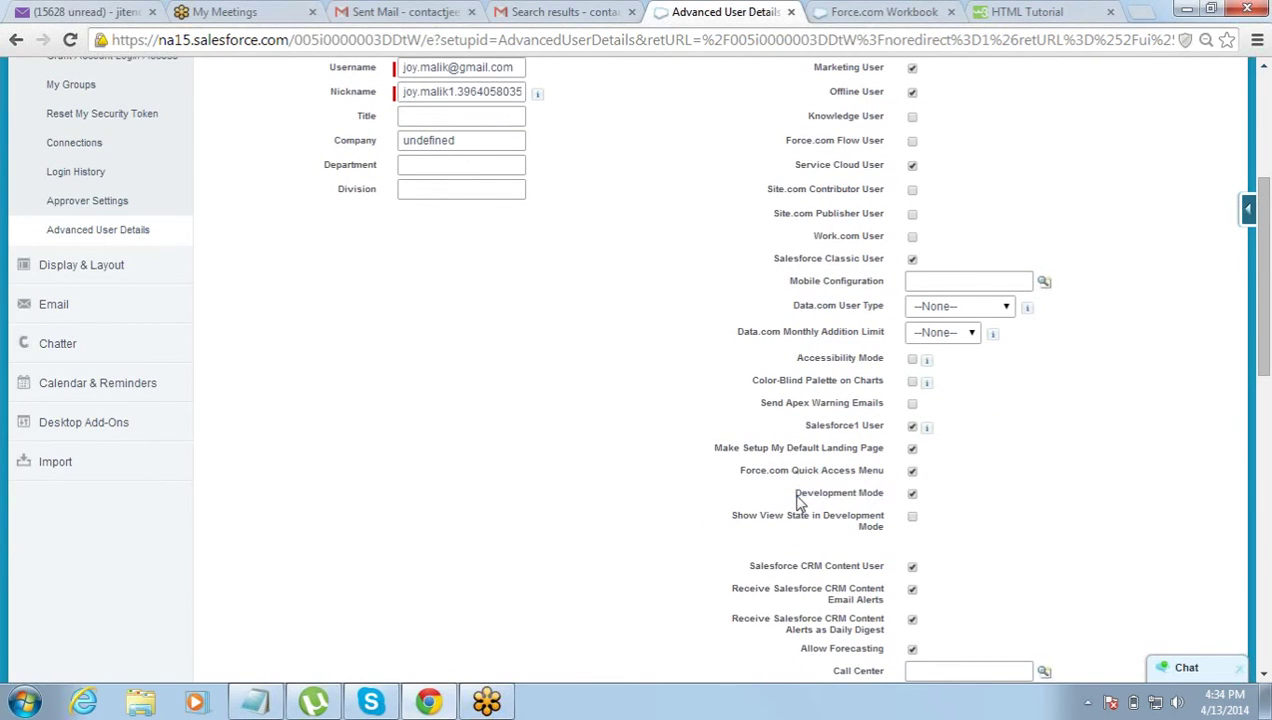
{"action": "left_click", "coordinate": [912, 494]}
{"action": "left_click_drag", "start_coordinate": [1268, 228], "coordinate": [1266, 126]}
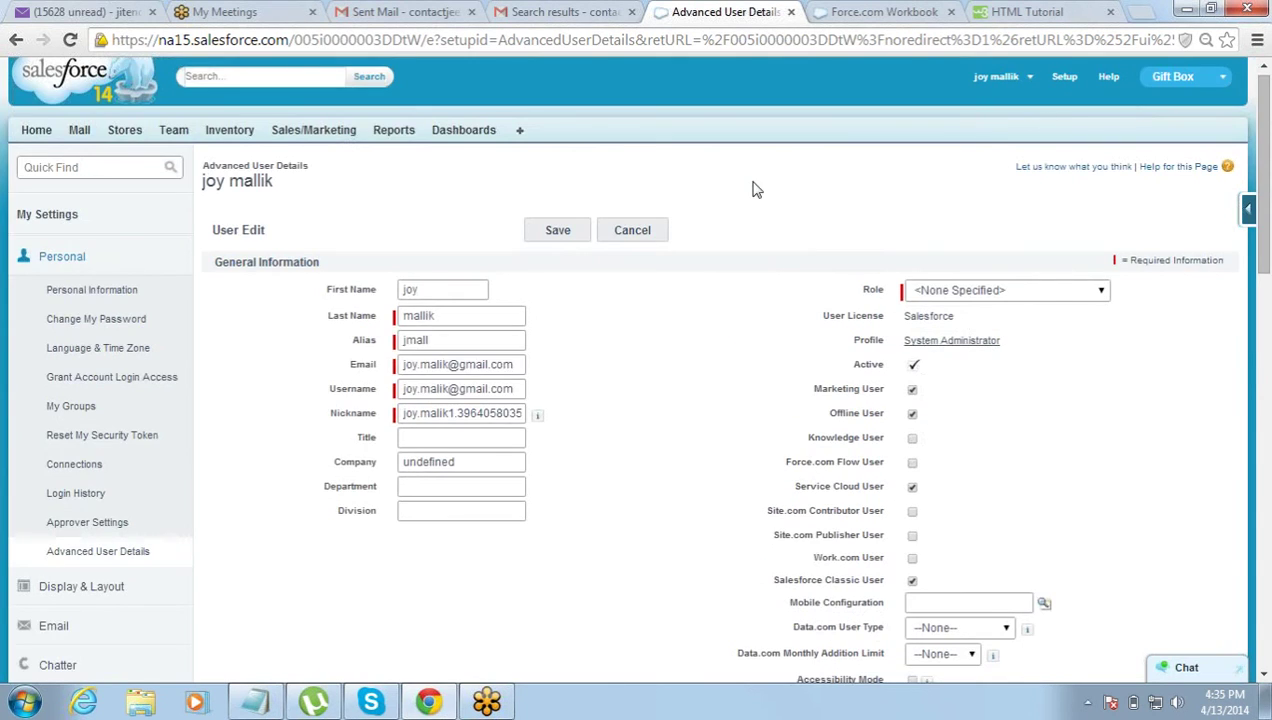
{"action": "left_click", "coordinate": [558, 232]}
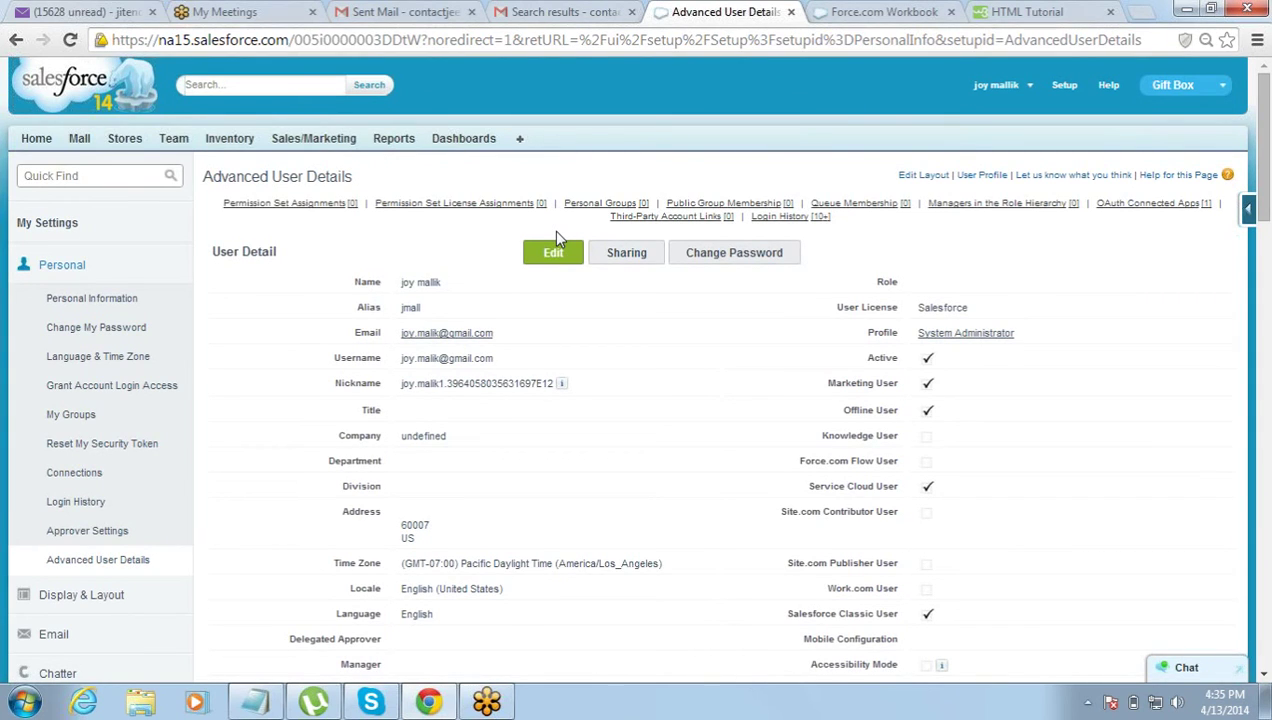
{"action": "left_click", "coordinate": [435, 42]}
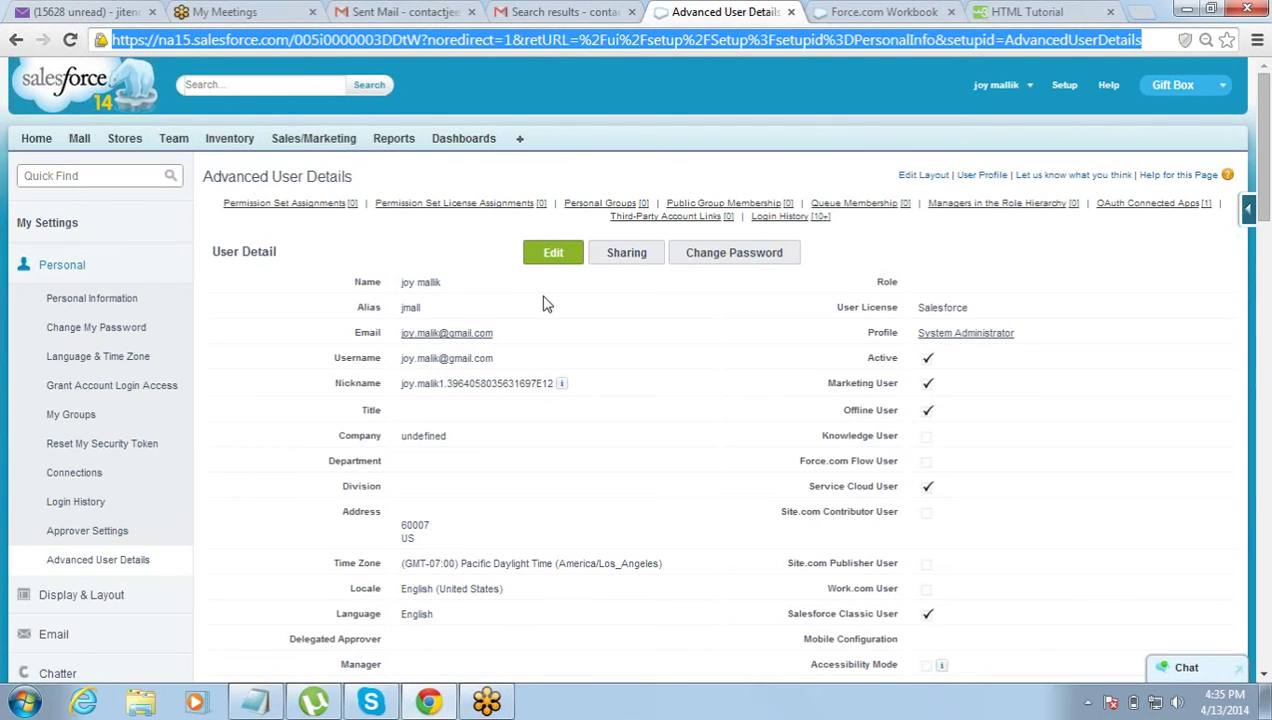
Replace the URL path with apex/v1 on the same domain and load it
{"action": "key", "text": "End"}
{"action": "key", "text": "ctrl+shift+Left"}
{"action": "key", "text": "ctrl+shift+Left"}
{"action": "key", "text": "ctrl+shift+Left"}
{"action": "key", "text": "ctrl+shift+Left"}
{"action": "key", "text": "ctrl+shift+Left"}
{"action": "key", "text": "ctrl+shift+Left"}
{"action": "key", "text": "ctrl+shift+Left"}
{"action": "key", "text": "ctrl+shift+Left"}
{"action": "key", "text": "ctrl+shift+Right"}
{"action": "key", "text": "ctrl+shift+Right"}
{"action": "key", "text": "ctrl+shift+Right"}
{"action": "key", "text": "ctrl+shift+Right"}
{"action": "key", "text": "ctrl+shift+Right"}
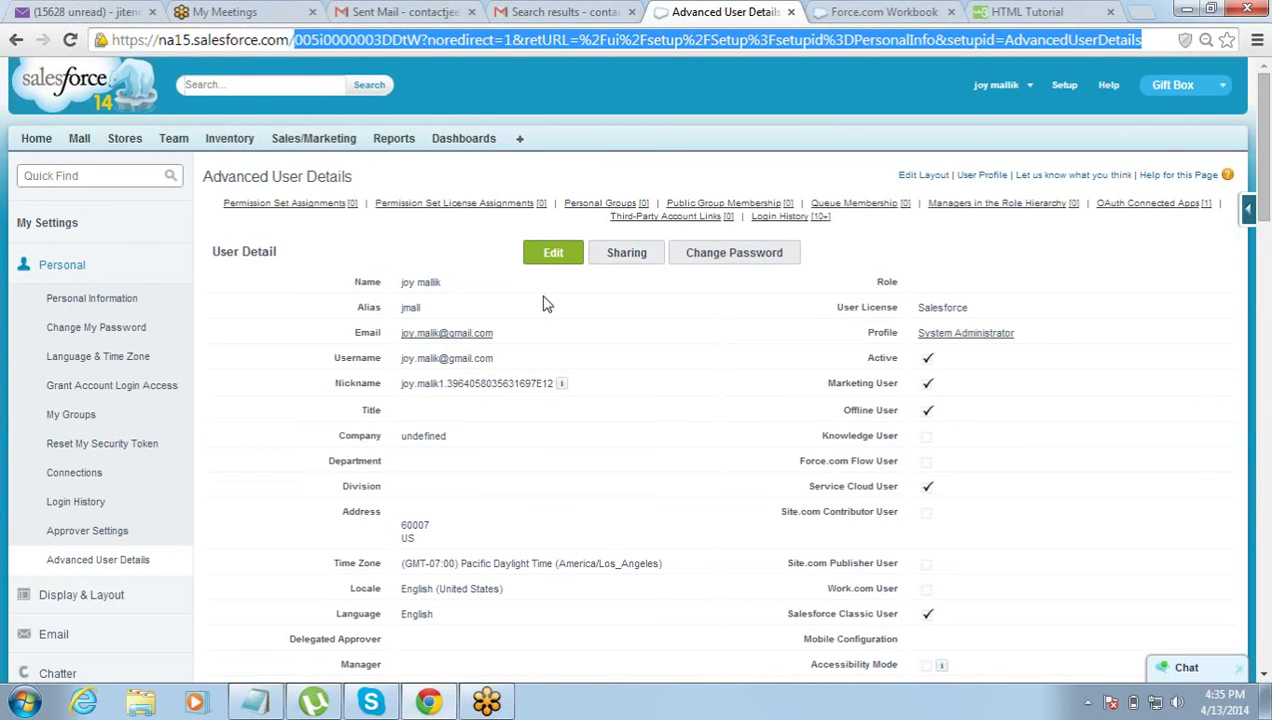
{"action": "key", "text": "BackSpace"}
{"action": "type", "text": "a"}
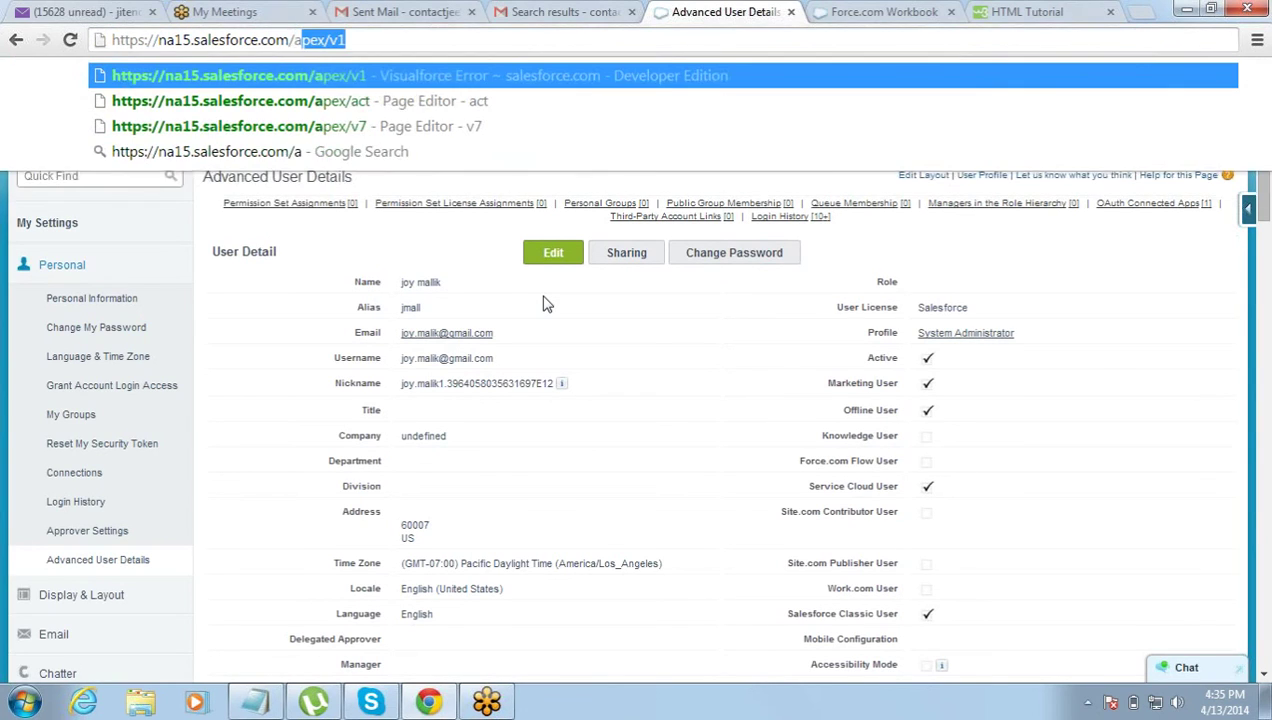
{"action": "type", "text": "pex"}
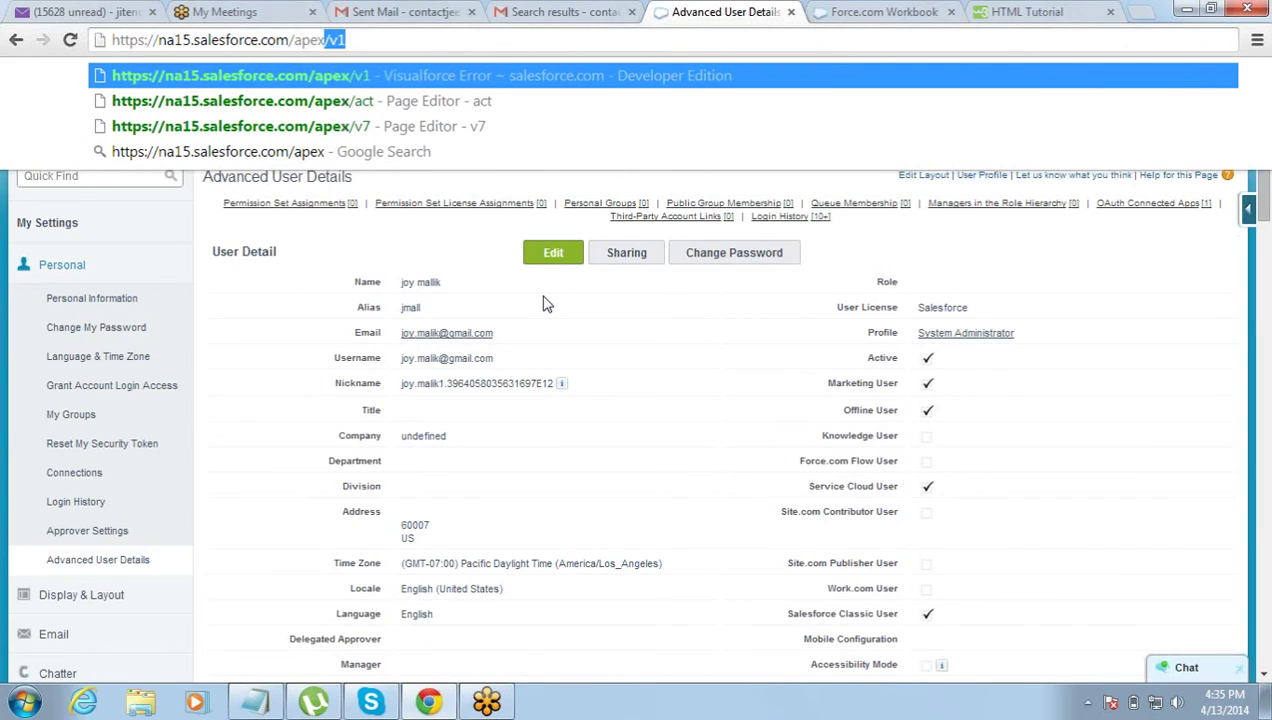
{"action": "type", "text": "/v1"}
{"action": "key", "text": "Return"}
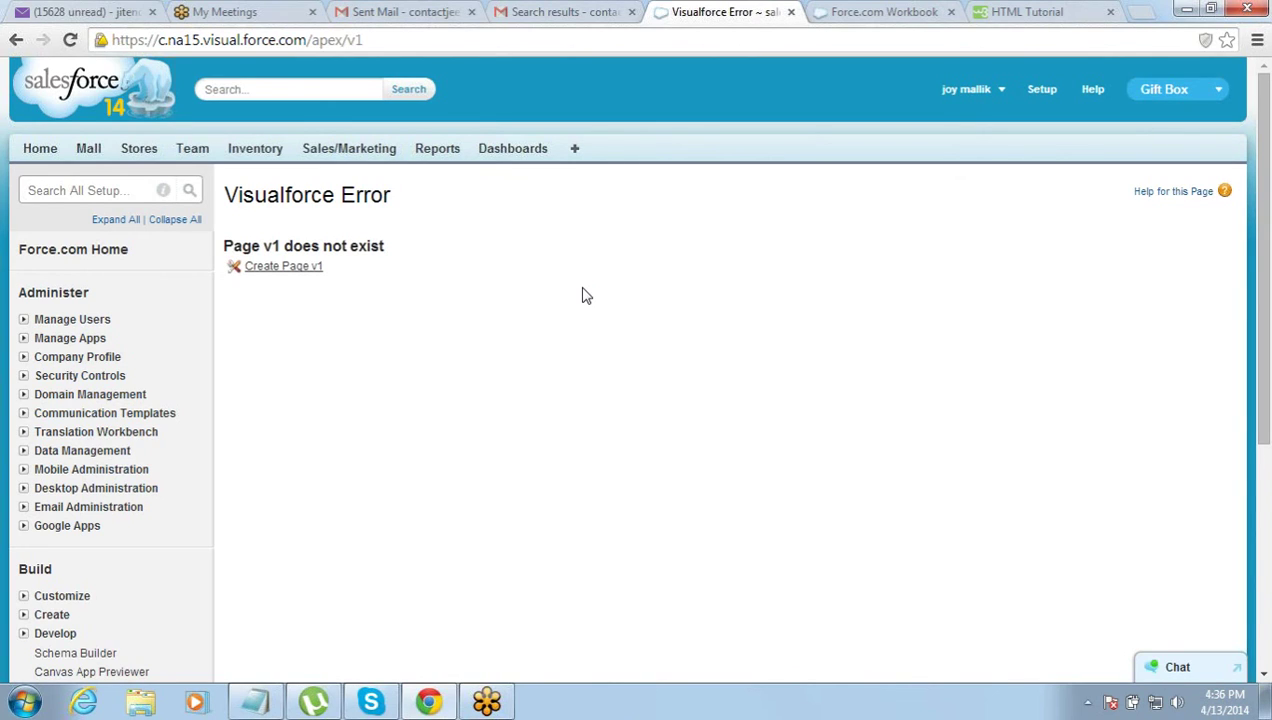
Use the 'Create Page v1' link to create page v1 showing 'Congratulations This is your new Page: v1'
{"action": "left_click", "coordinate": [299, 274]}
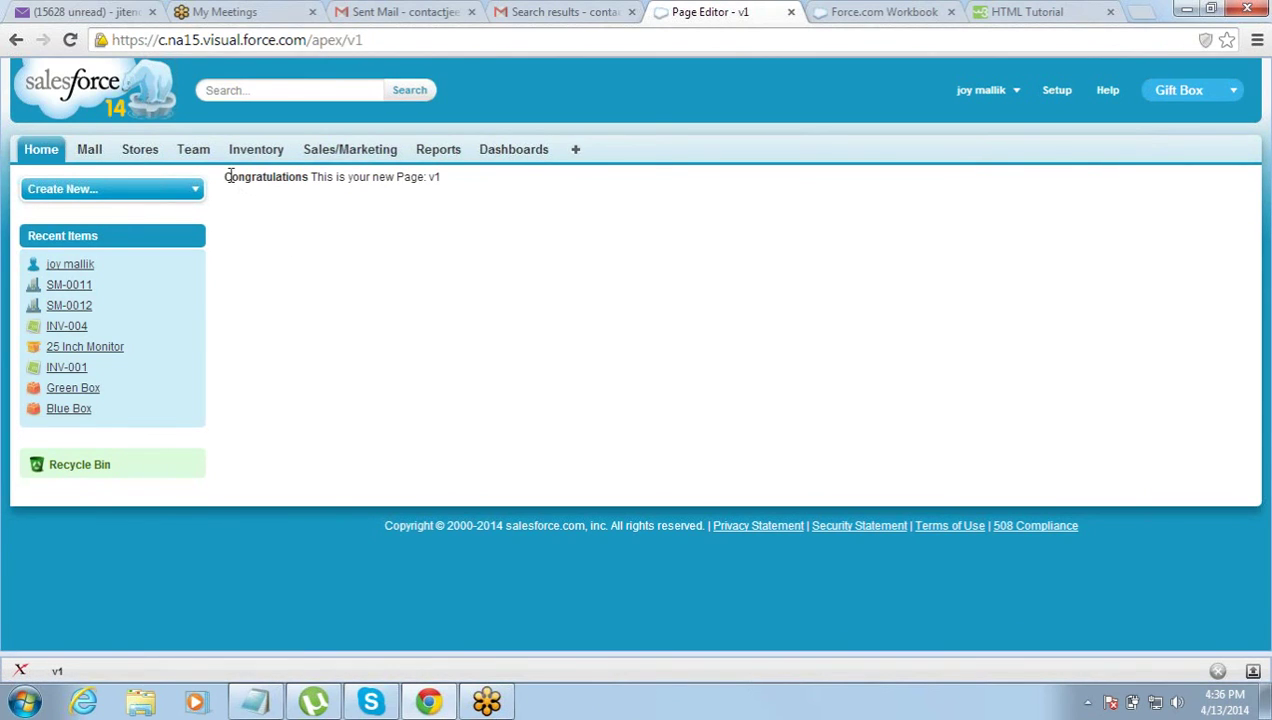
{"action": "left_click_drag", "start_coordinate": [229, 177], "coordinate": [429, 177]}
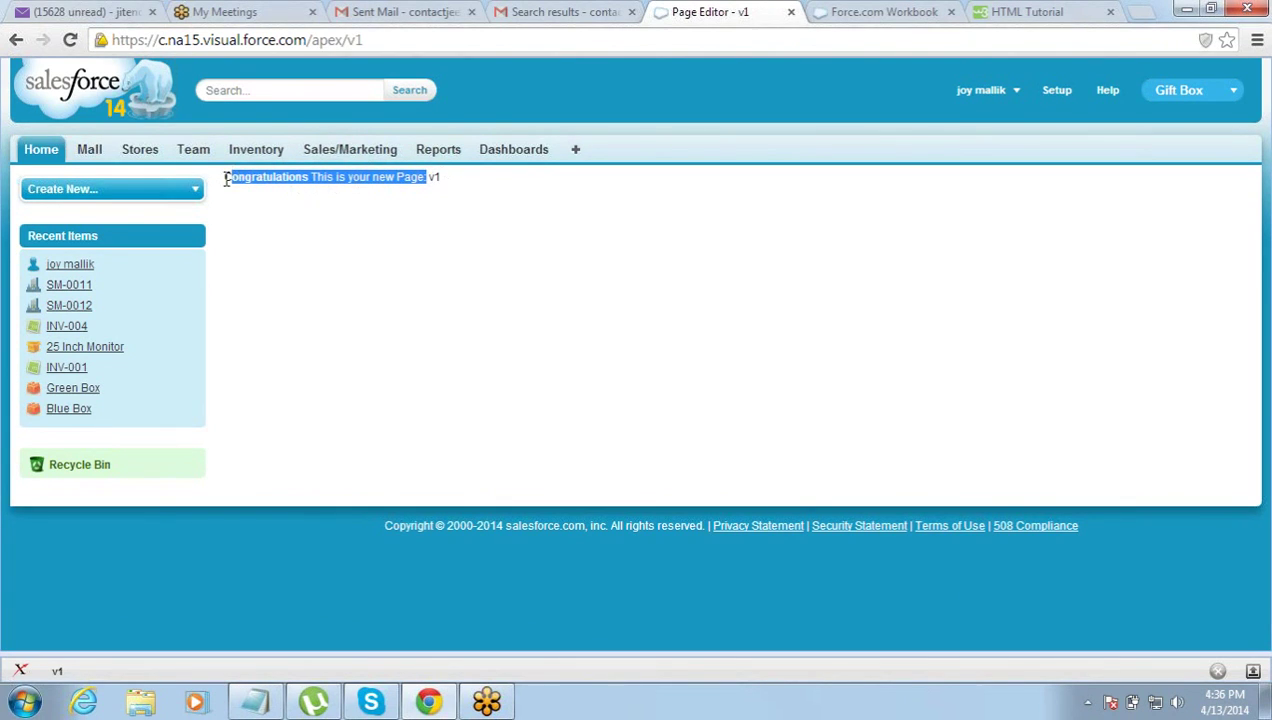
{"action": "left_click", "coordinate": [227, 190]}
{"action": "left_click_drag", "start_coordinate": [227, 190], "coordinate": [453, 165]}
{"action": "left_click", "coordinate": [447, 177]}
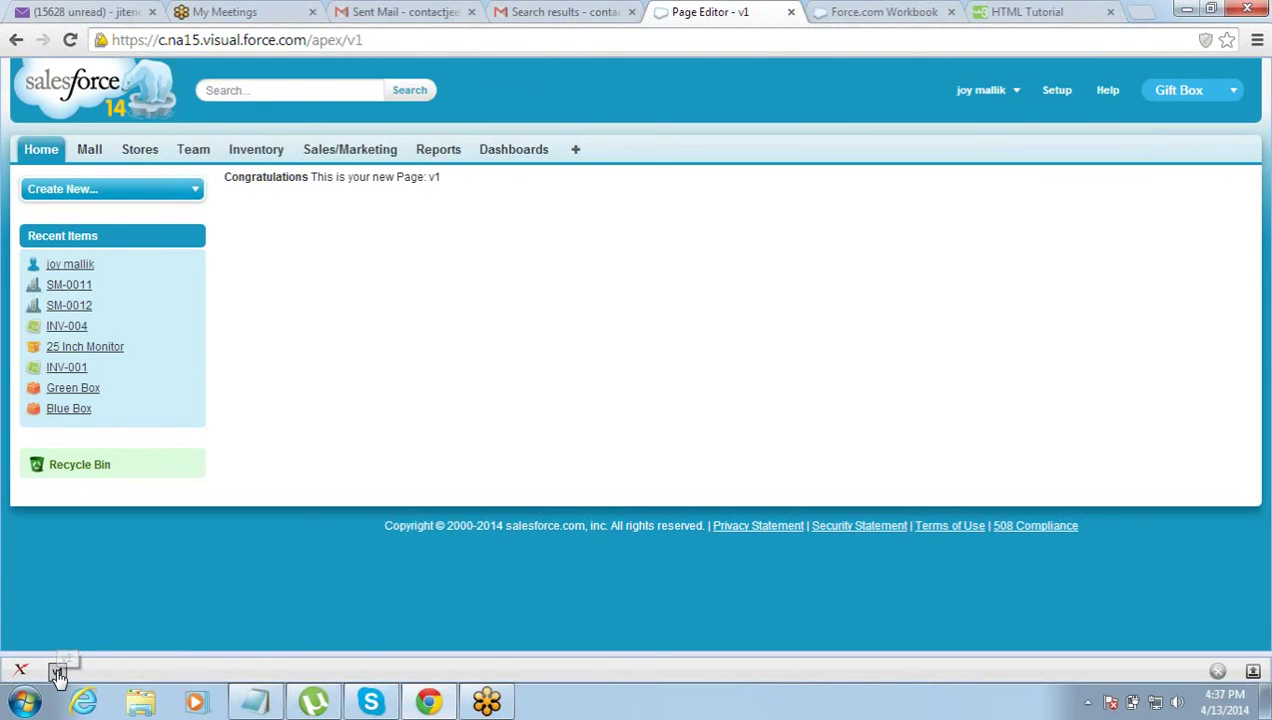
Open the v1 Page Editor from the Development Mode footer to show its six-line default markup
{"action": "left_click", "coordinate": [57, 672]}
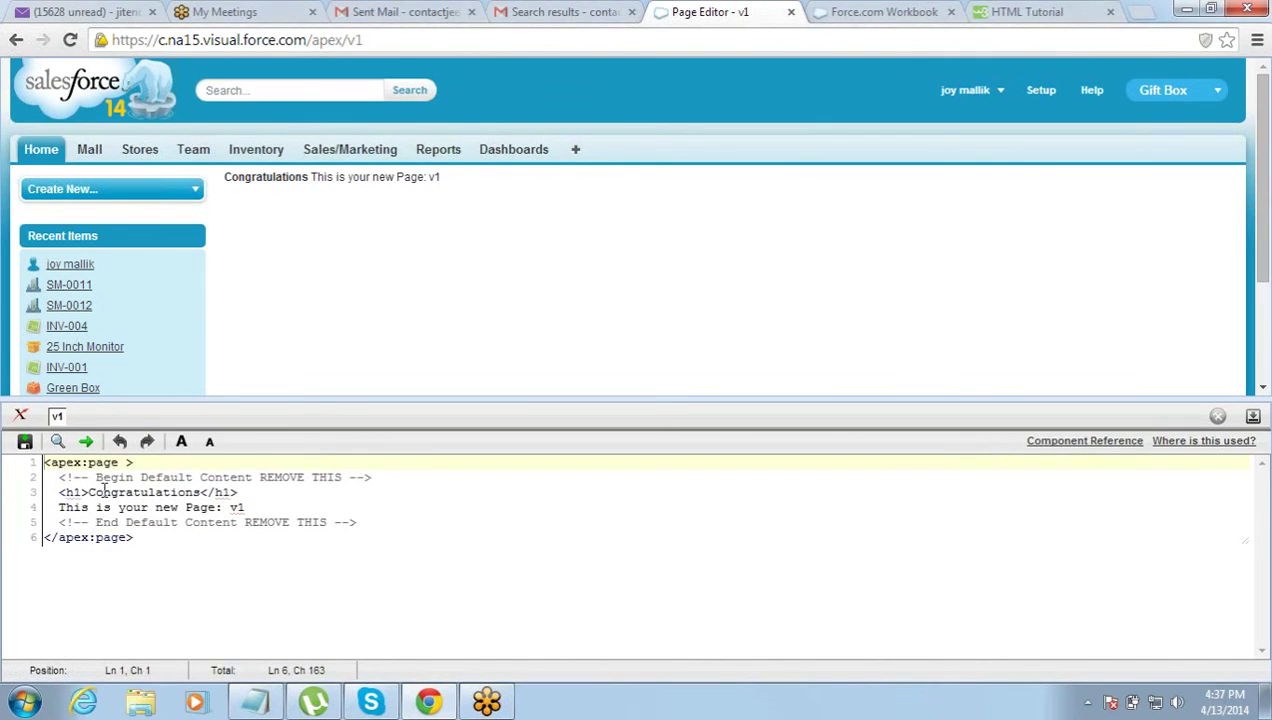
{"action": "left_click", "coordinate": [153, 537]}
{"action": "left_click_drag", "start_coordinate": [153, 537], "coordinate": [18, 474]}
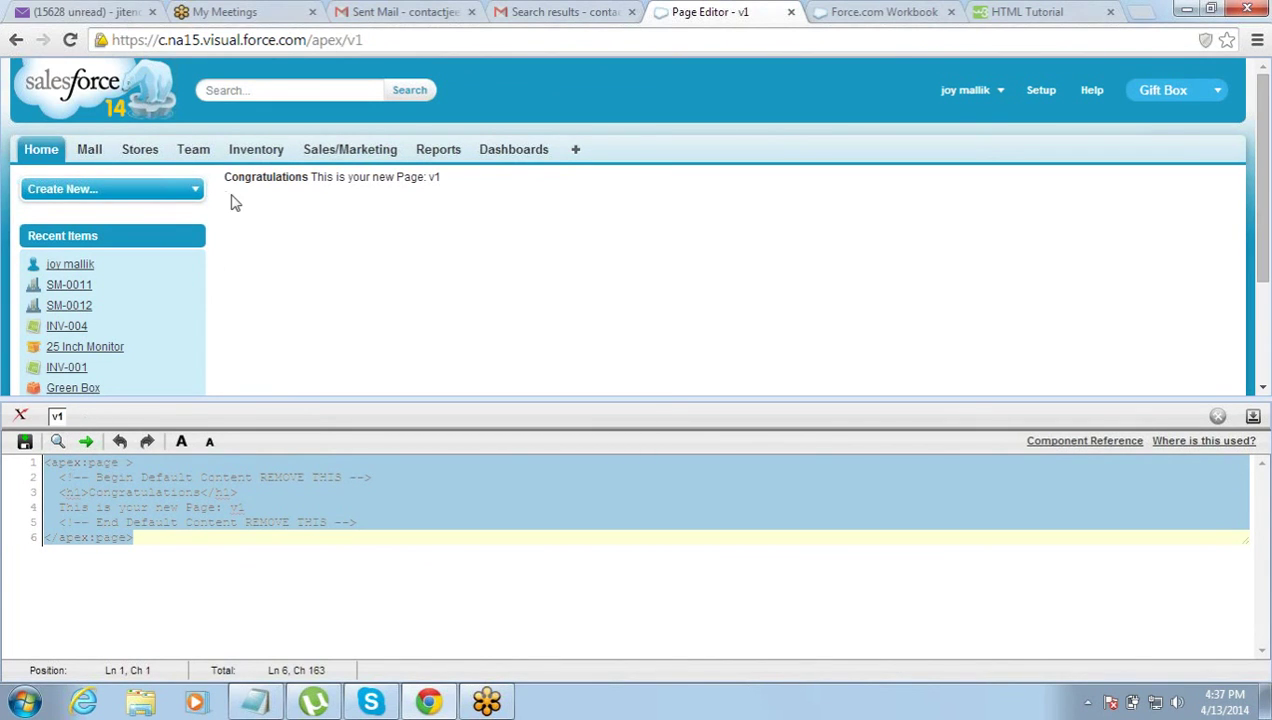
{"action": "left_click_drag", "start_coordinate": [226, 177], "coordinate": [455, 188]}
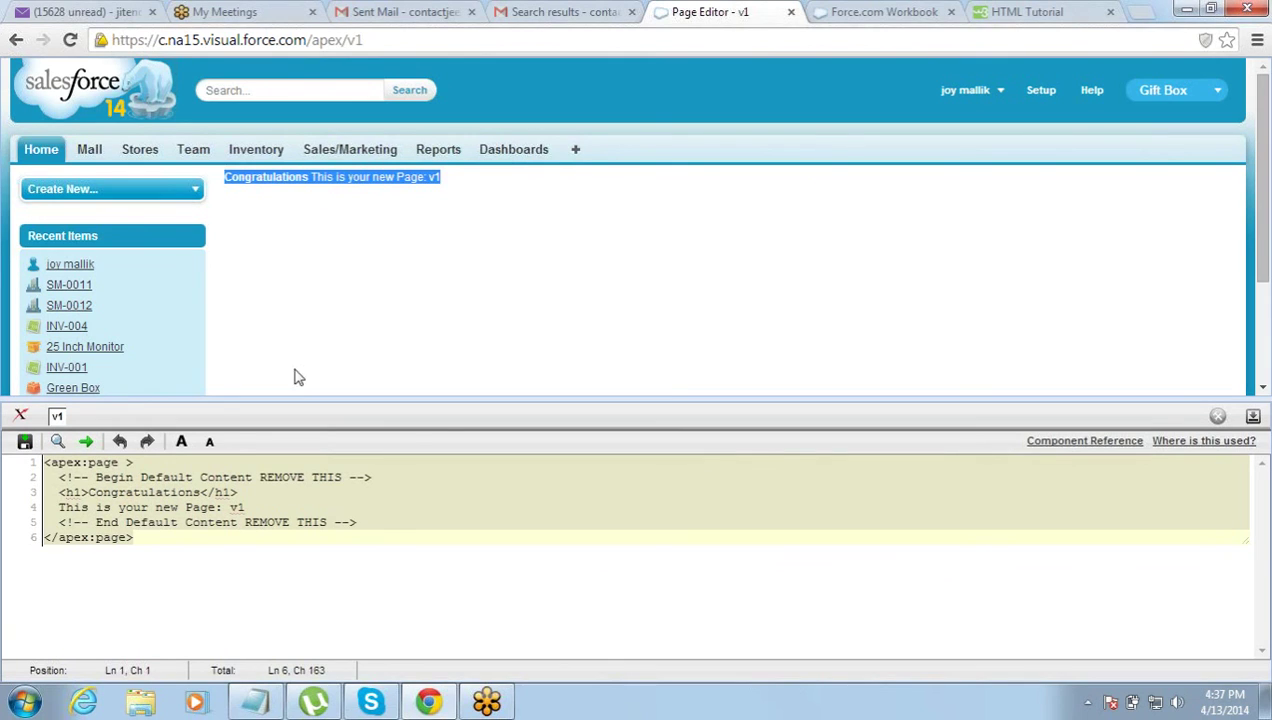
{"action": "left_click", "coordinate": [150, 533]}
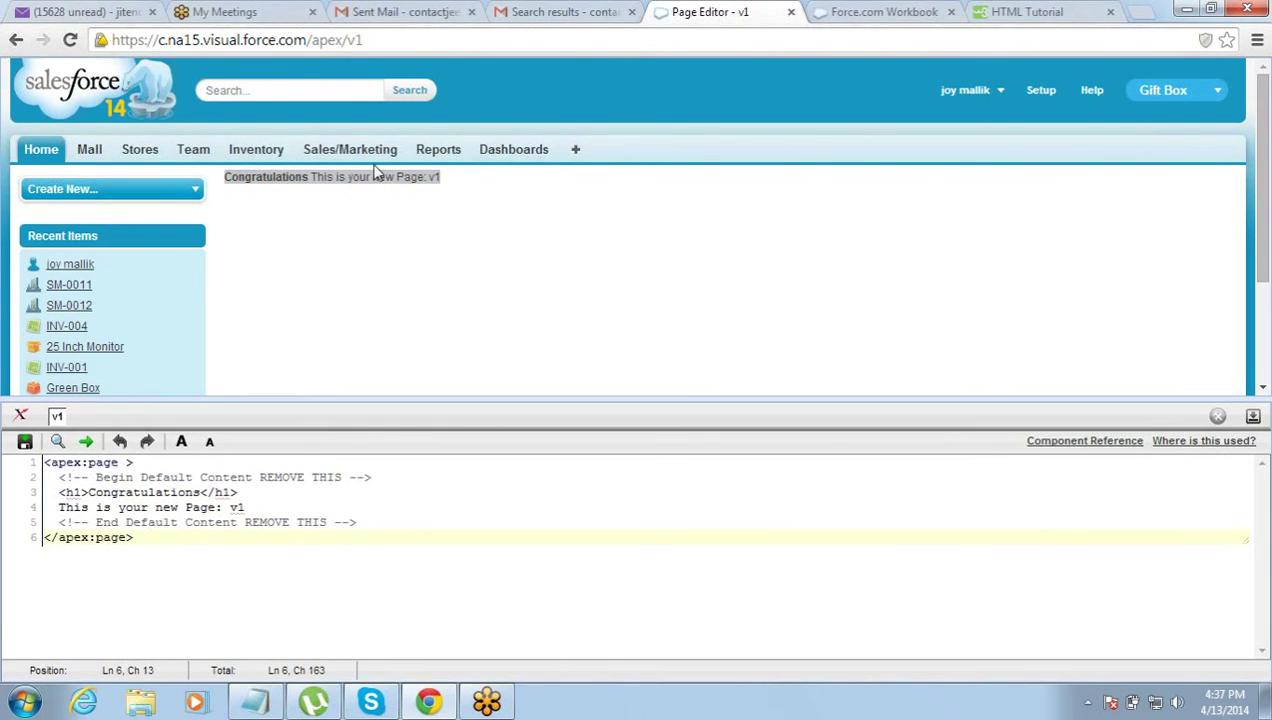
Change the v1 heading to 'Congratulations and Hello' and save the markup
{"action": "double_click", "coordinate": [375, 177]}
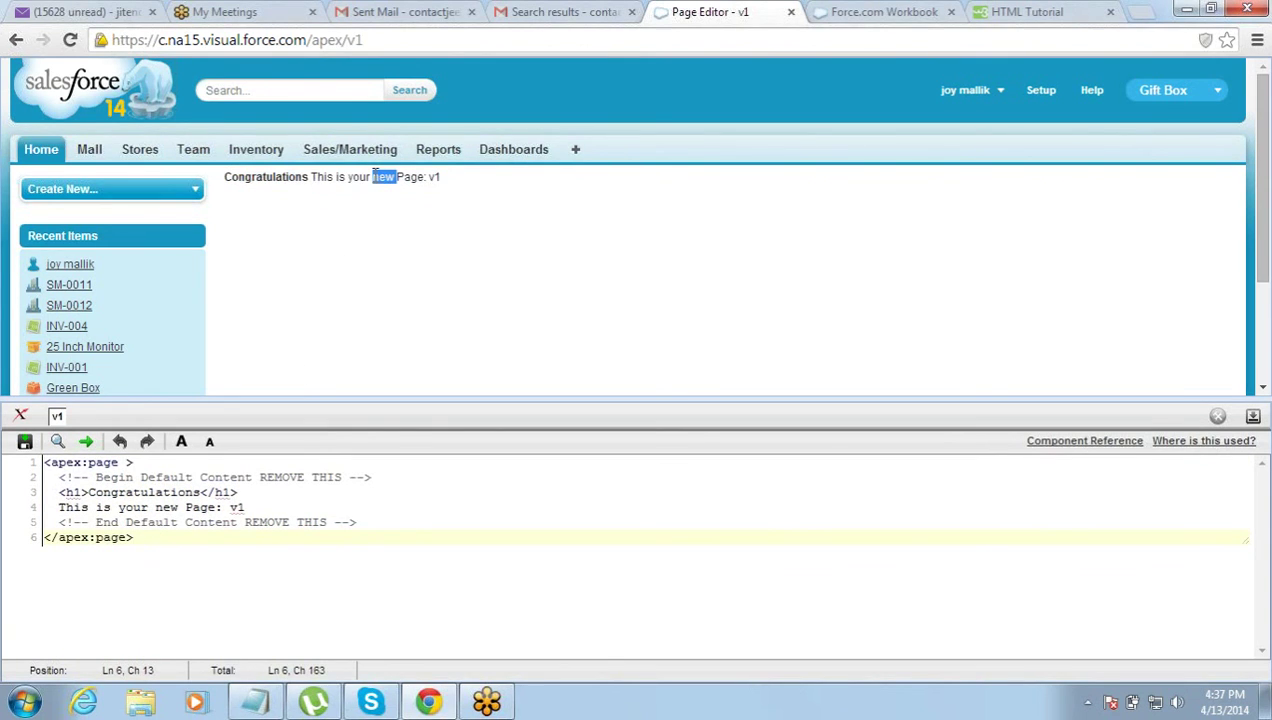
{"action": "left_click", "coordinate": [268, 497]}
{"action": "key", "text": "Left"}
{"action": "key", "text": "Left"}
{"action": "key", "text": "Left"}
{"action": "key", "text": "Left"}
{"action": "key", "text": "Left"}
{"action": "type", "text": "and Hello"}
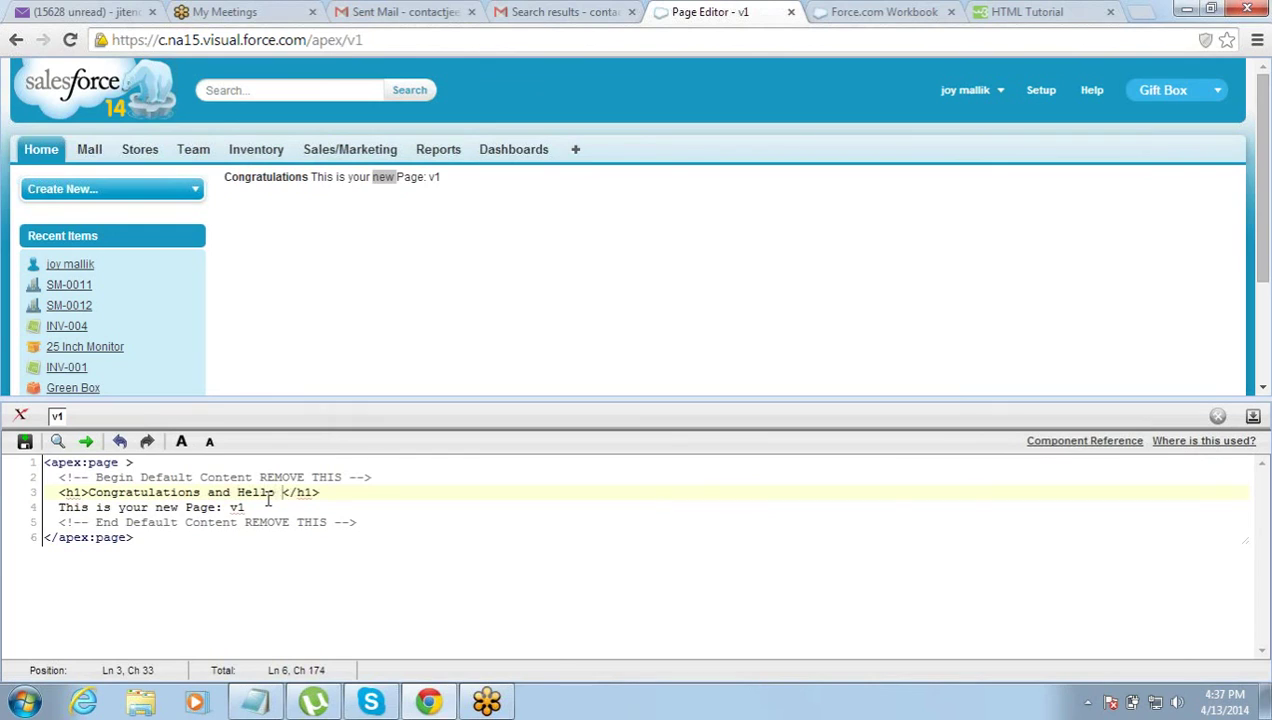
{"action": "triple_click", "coordinate": [95, 494]}
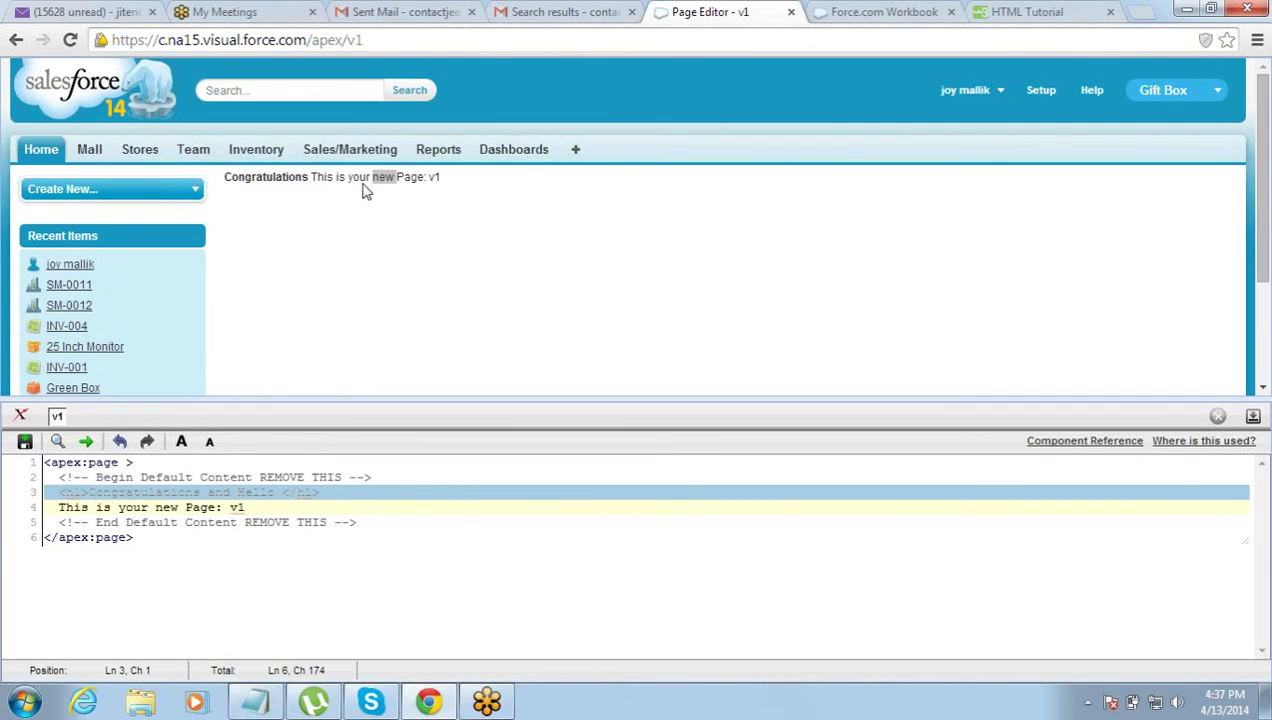
{"action": "left_click", "coordinate": [25, 442]}
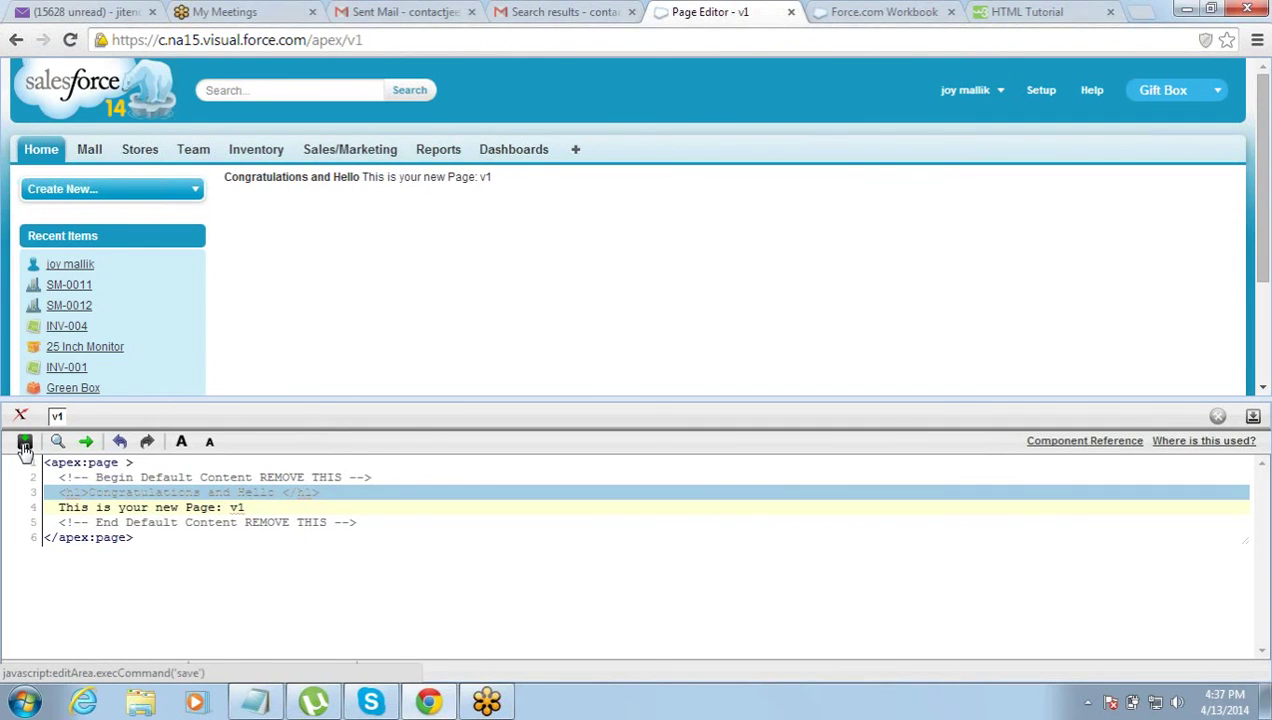
Delete the opening 'REMOVE THIS' comment line and add blank lines around the heading
{"action": "left_click", "coordinate": [330, 491]}
{"action": "key", "text": "shift+Left"}
{"action": "key", "text": "shift+Left"}
{"action": "key", "text": "shift+Left"}
{"action": "key", "text": "shift+Left"}
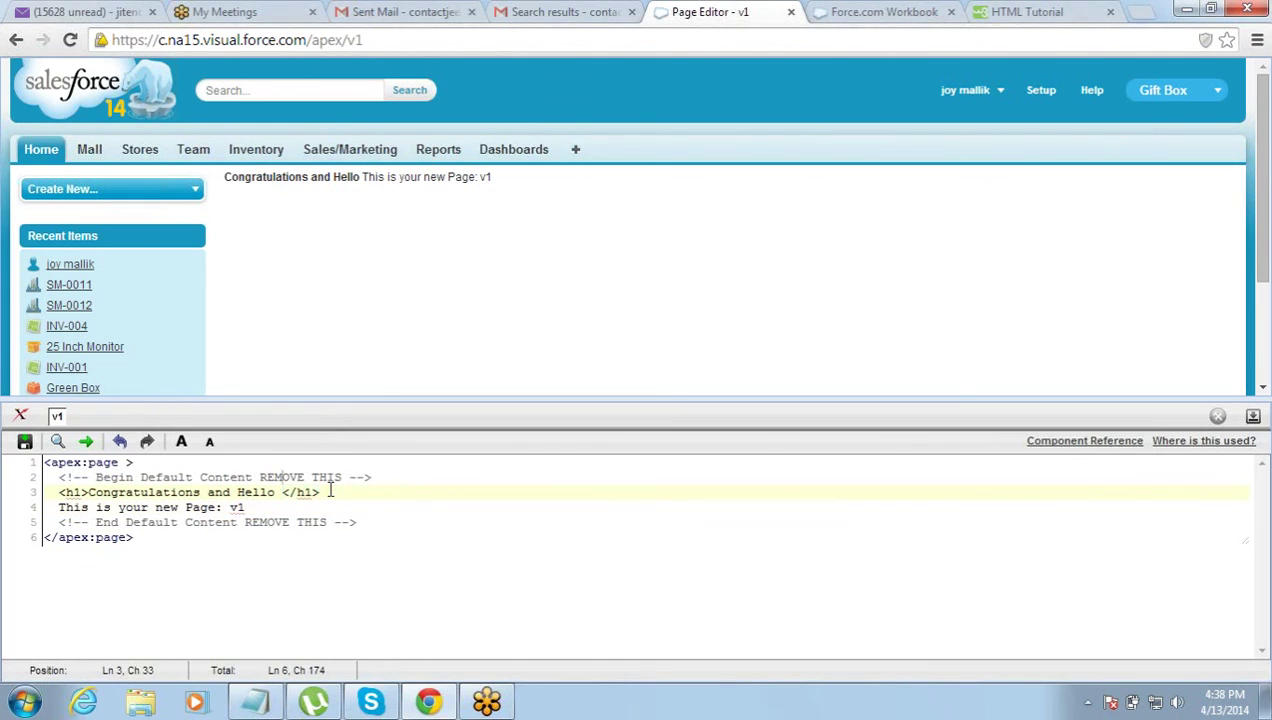
{"action": "key", "text": "Up"}
{"action": "key", "text": "Home"}
{"action": "key", "text": "shift+Down"}
{"action": "key", "text": "Delete"}
{"action": "key", "text": "Down"}
{"action": "key", "text": "Return"}
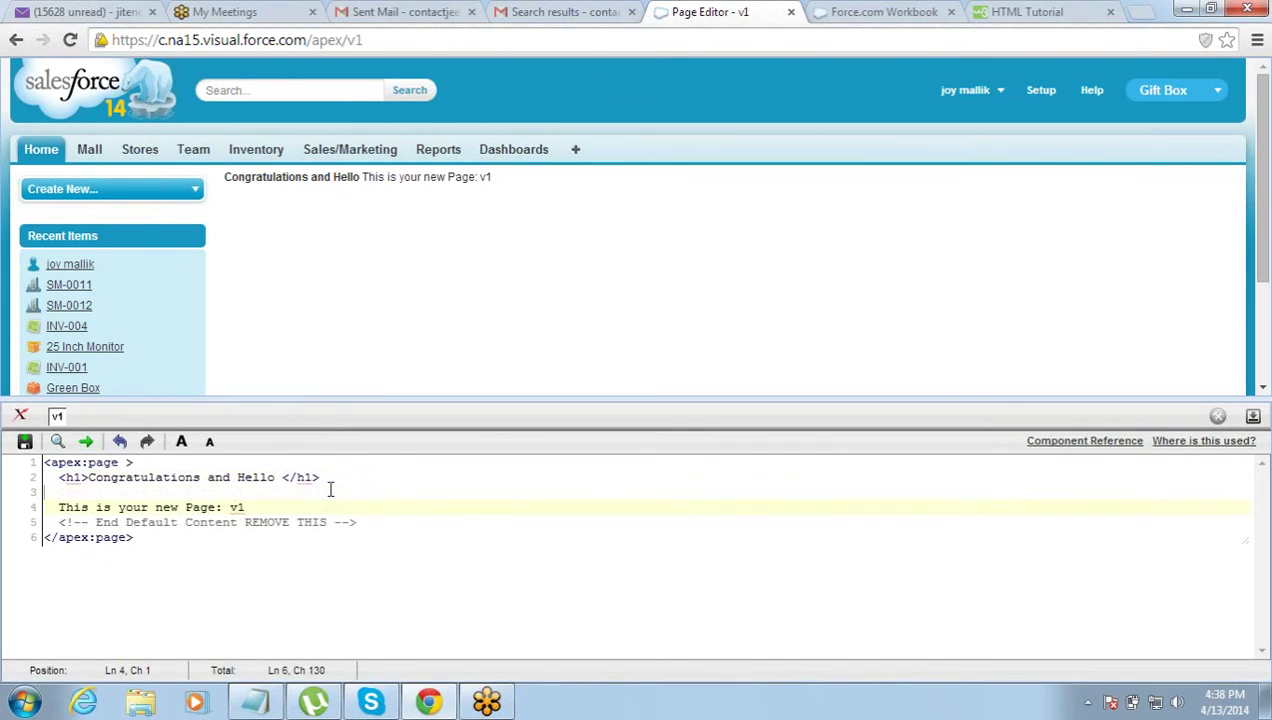
{"action": "key", "text": "Up"}
{"action": "key", "text": "Up"}
{"action": "key", "text": "Return"}
Delete the closing comment line and add a <br/> tag after the heading's </h1>
{"action": "key", "text": "Down"}
{"action": "key", "text": "Down"}
{"action": "key", "text": "Down"}
{"action": "key", "text": "shift+Down"}
{"action": "key", "text": "Delete"}
{"action": "key", "text": "Return"}
{"action": "key", "text": "Up"}
{"action": "key", "text": "Up"}
{"action": "key", "text": "Up"}
{"action": "key", "text": "Up"}
{"action": "left_click", "coordinate": [331, 491]}
{"action": "type", "text": "<br/>"}
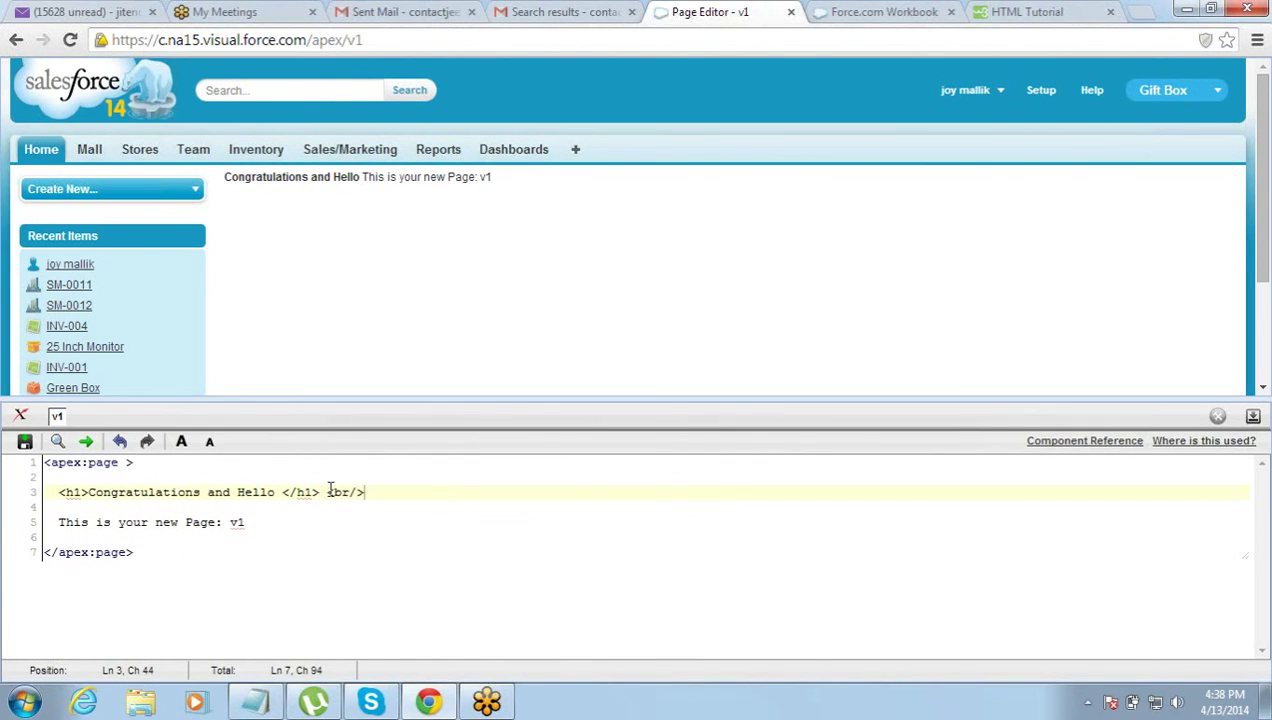